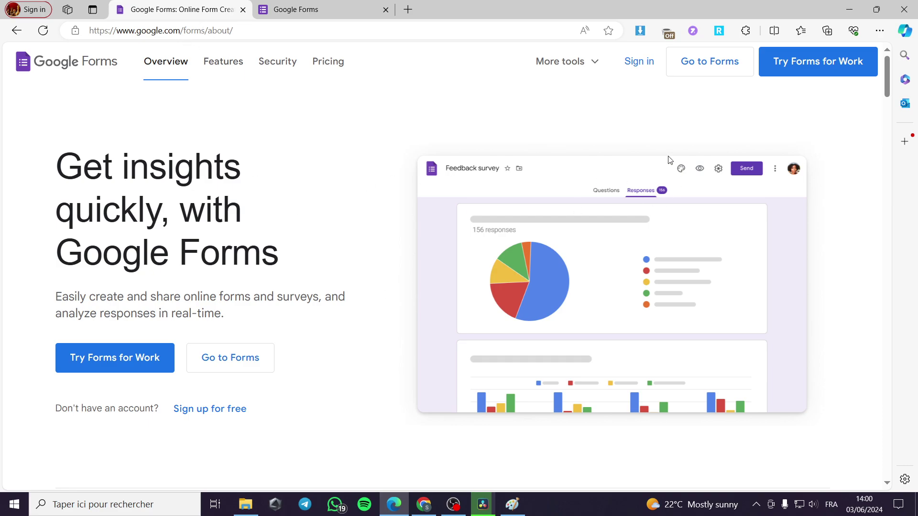
# Go to the Google Forms home page and create a new form from the RSVP template.
pyautogui.click(695, 68)
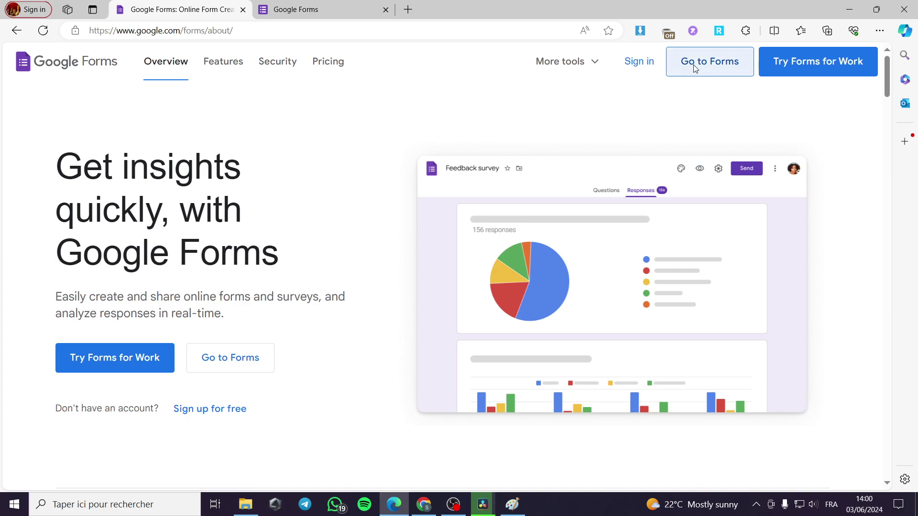
pyautogui.click(528, 10)
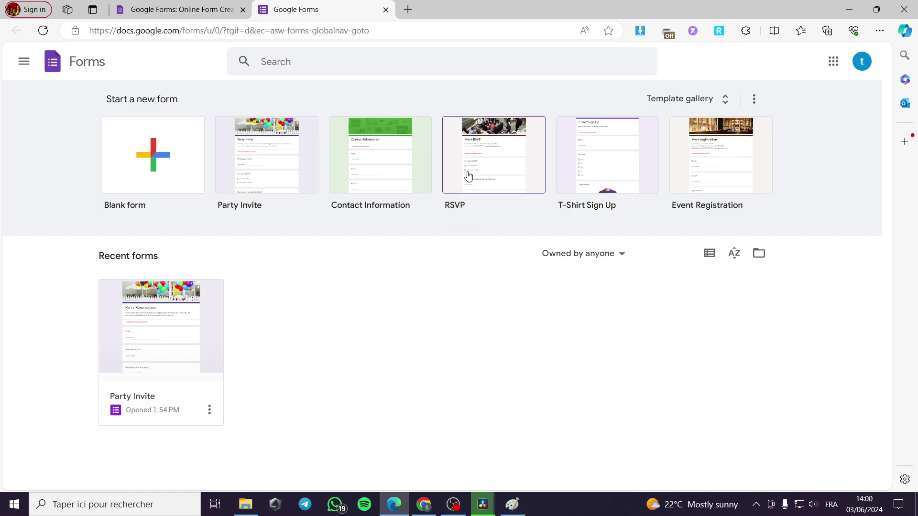
pyautogui.click(453, 271)
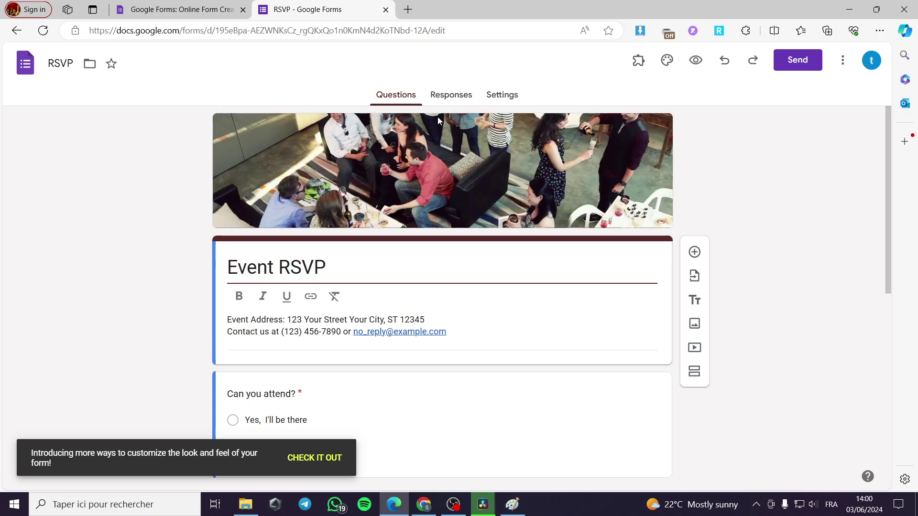
# Look through the RSVP template's header and questions, and check which additional form options are offered.
pyautogui.scroll(-2, 379, 234)
pyautogui.scroll(-5, 379, 234)
pyautogui.scroll(7, 389, 258)
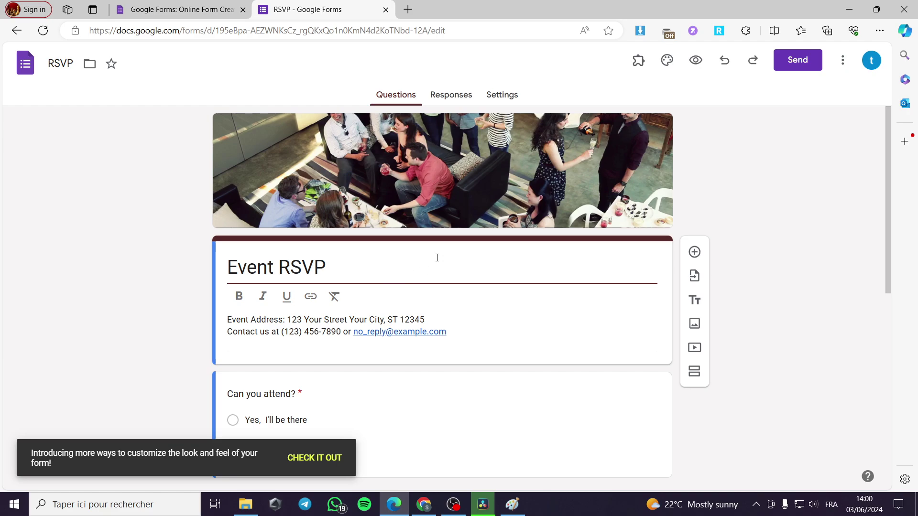
pyautogui.scroll(-7, 435, 326)
pyautogui.scroll(7, 525, 331)
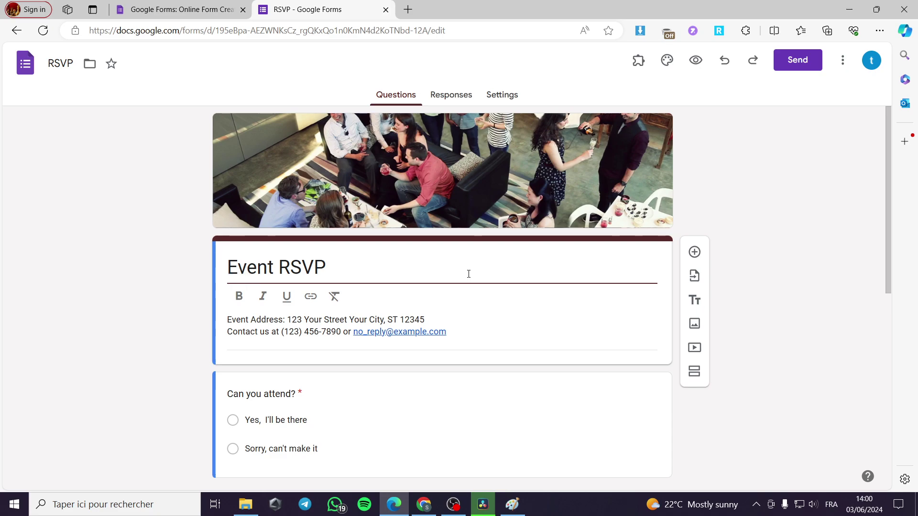
pyautogui.click(844, 62)
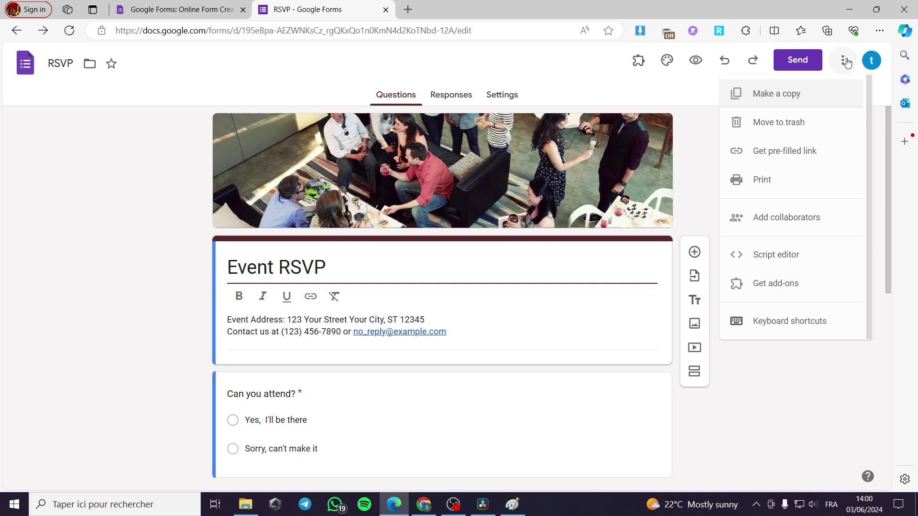
pyautogui.click(465, 179)
# In the form's response settings, collect email addresses by Responder input and set sending responders a copy of their response to Always.
pyautogui.click(510, 105)
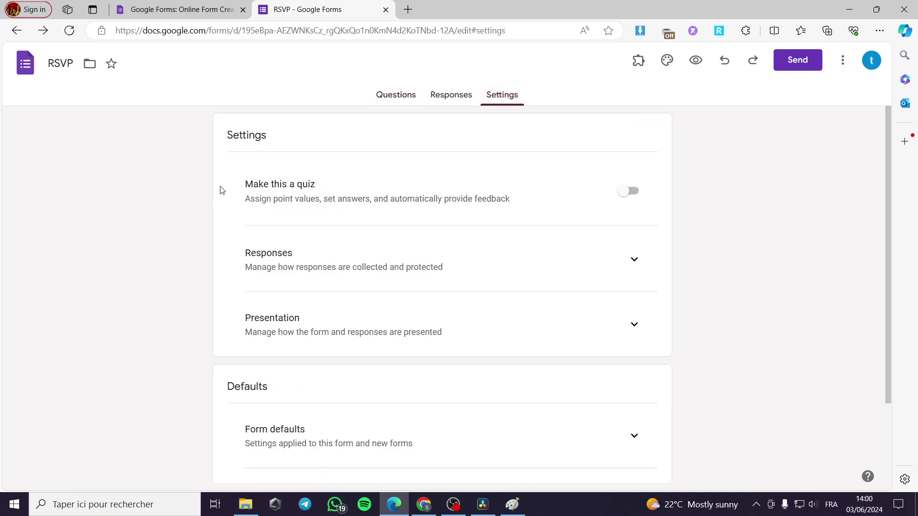
pyautogui.scroll(-1, 381, 205)
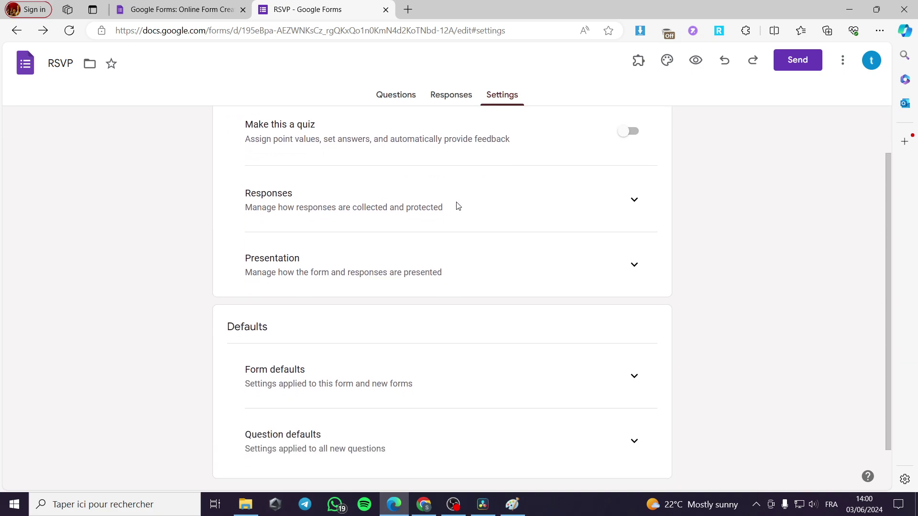
pyautogui.click(624, 198)
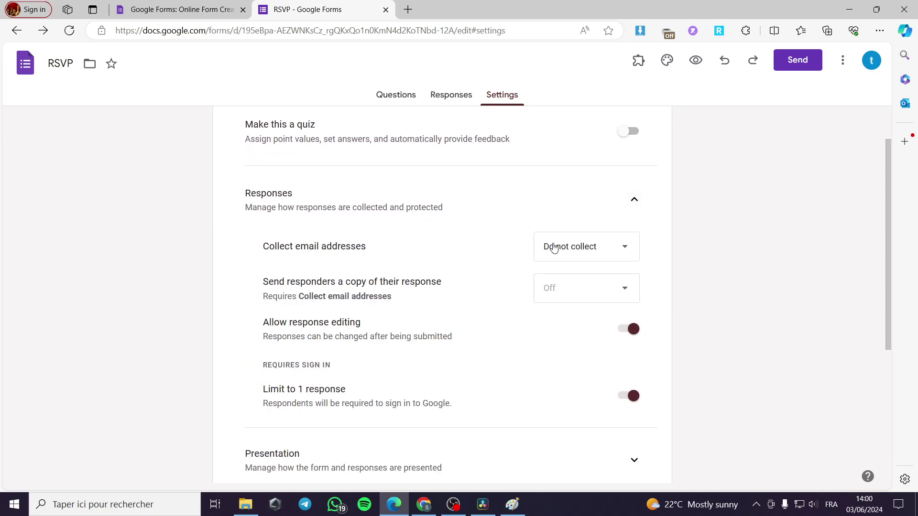
pyautogui.click(625, 249)
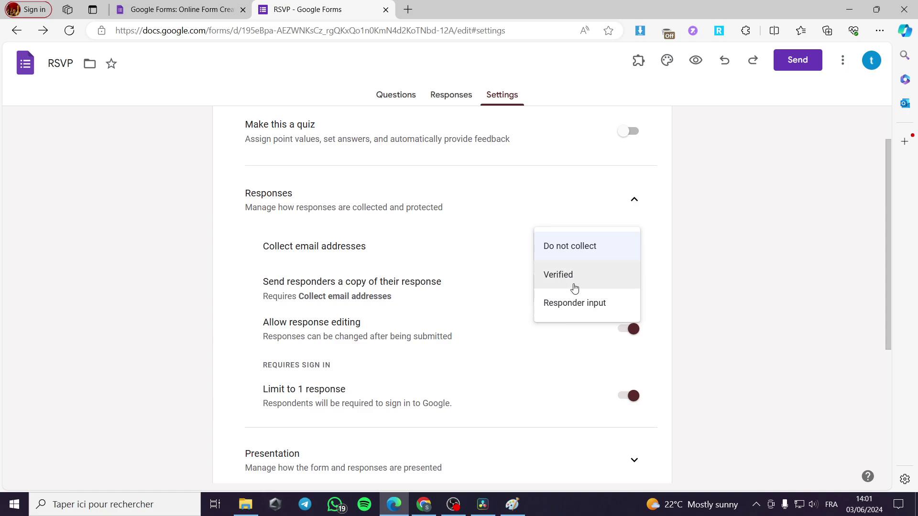
pyautogui.click(571, 310)
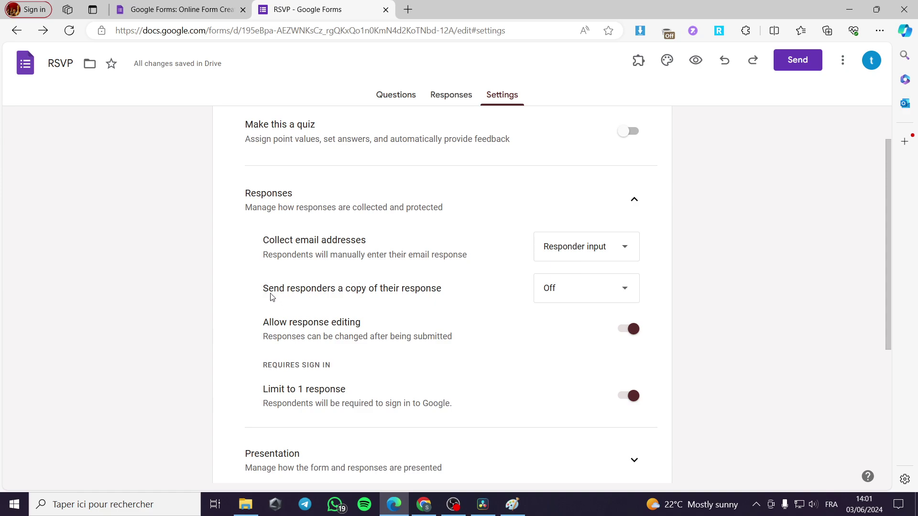
pyautogui.click(596, 293)
pyautogui.click(575, 346)
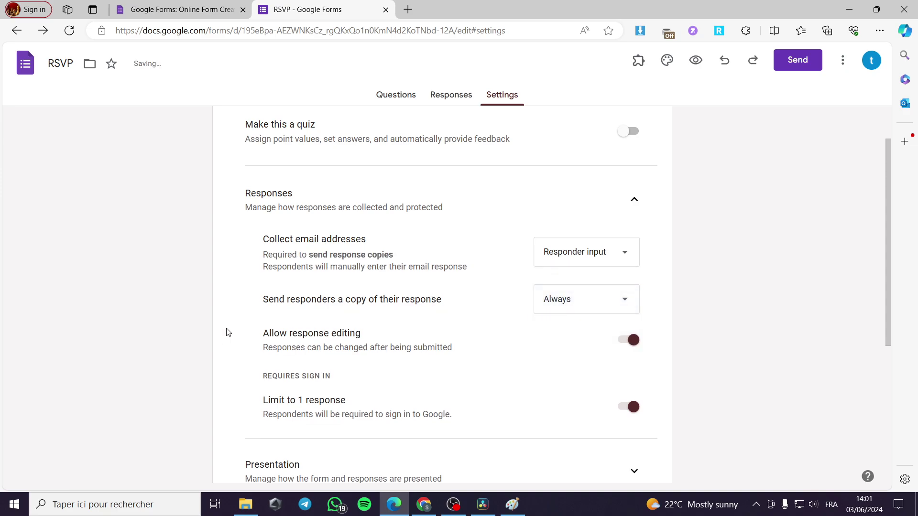
# Turn off response editing and the limit to 1 response in the form's settings.
pyautogui.scroll(-1, 227, 331)
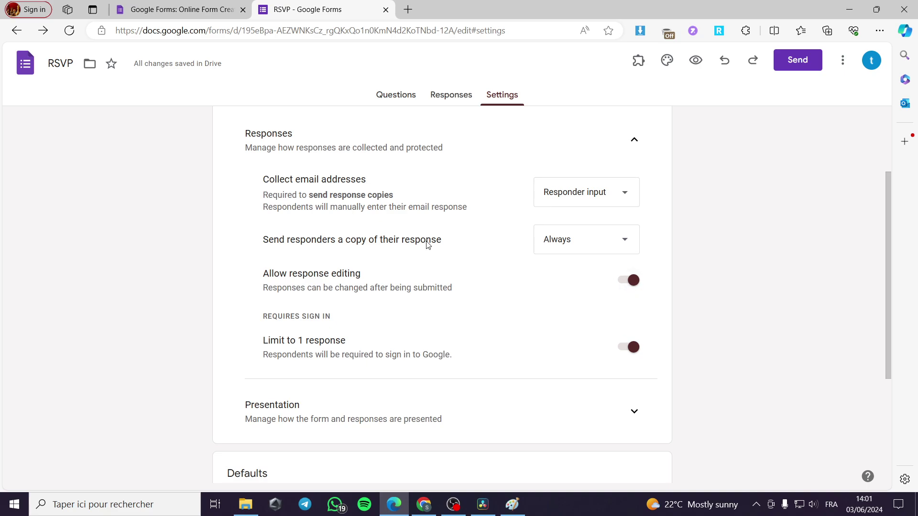
pyautogui.scroll(1, 379, 207)
pyautogui.scroll(-1, 383, 228)
pyautogui.scroll(-3, 386, 226)
pyautogui.scroll(3, 385, 226)
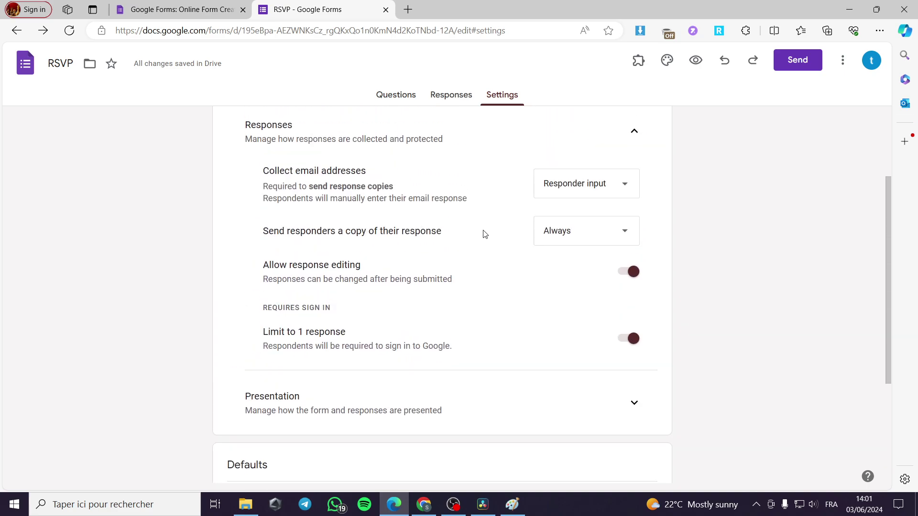
pyautogui.click(635, 273)
pyautogui.click(632, 338)
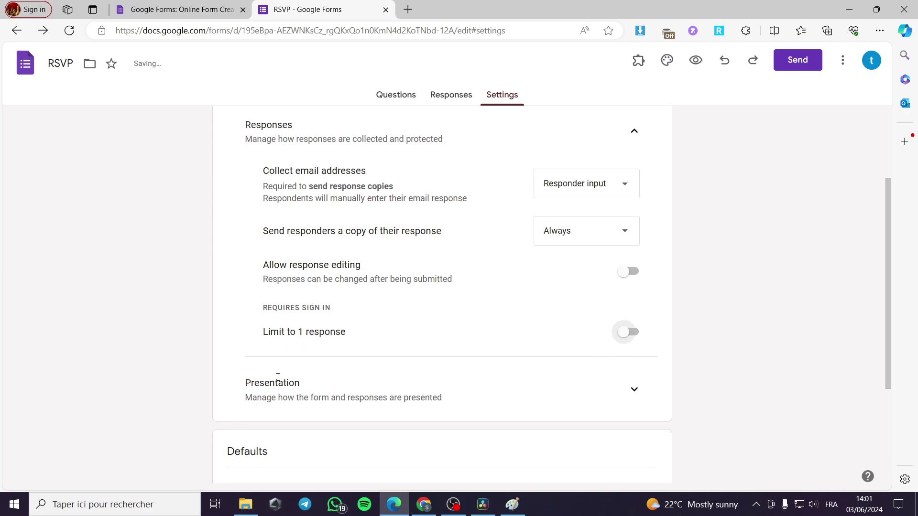
# Expand the Presentation settings and examine the form presentation, after-submission and restriction options.
pyautogui.scroll(-3, 328, 365)
pyautogui.click(641, 269)
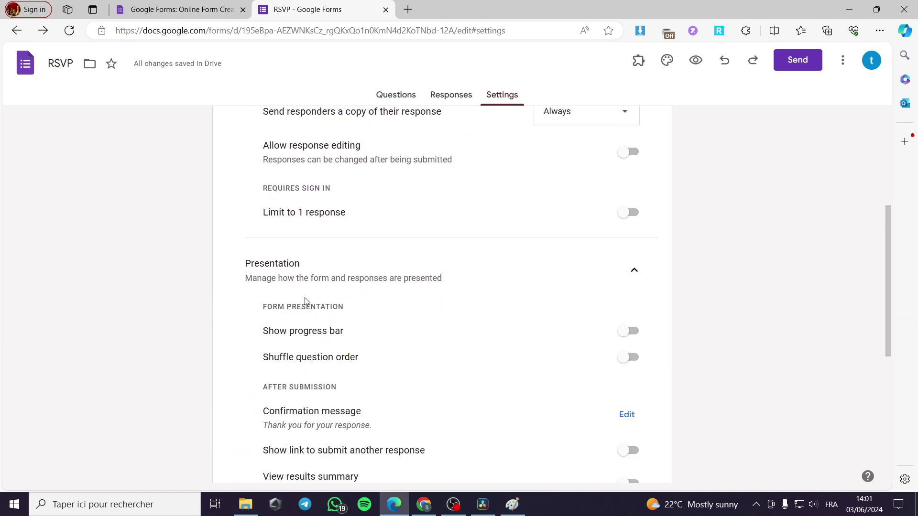
pyautogui.scroll(-1, 316, 298)
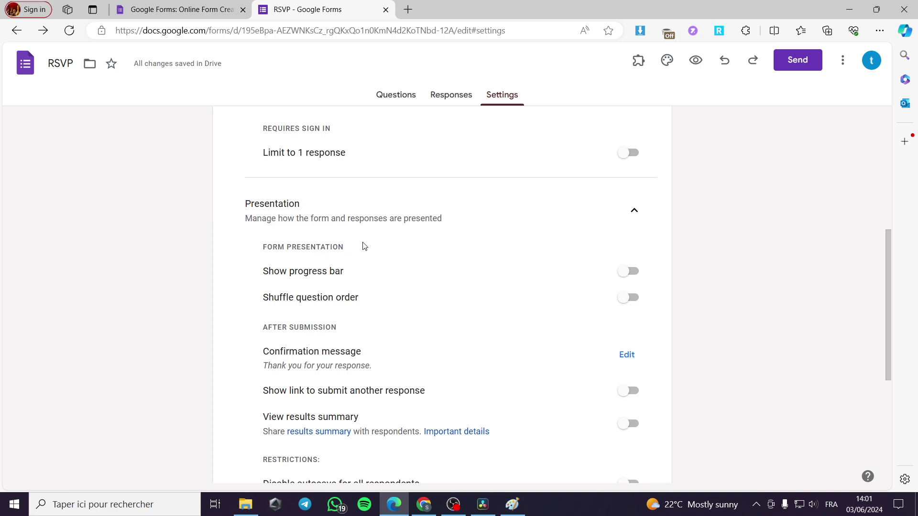
pyautogui.scroll(-4, 616, 272)
pyautogui.scroll(1, 576, 248)
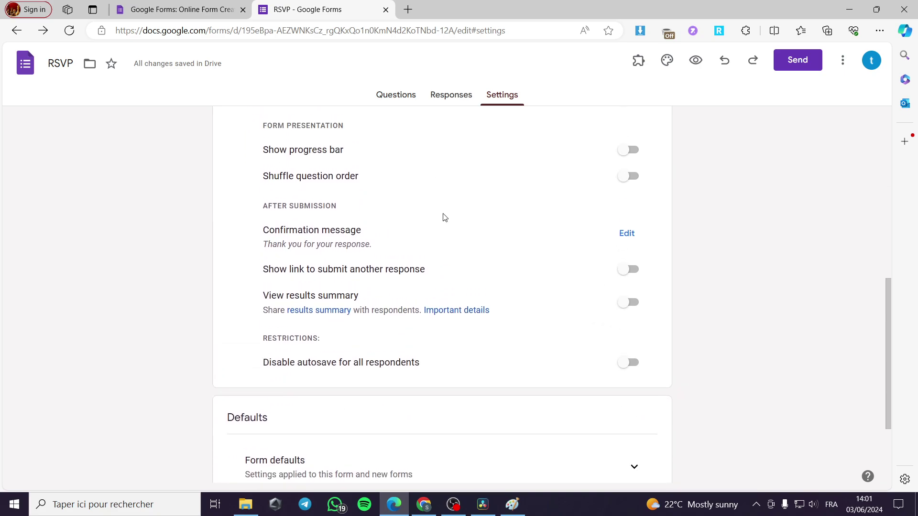
pyautogui.scroll(-3, 373, 184)
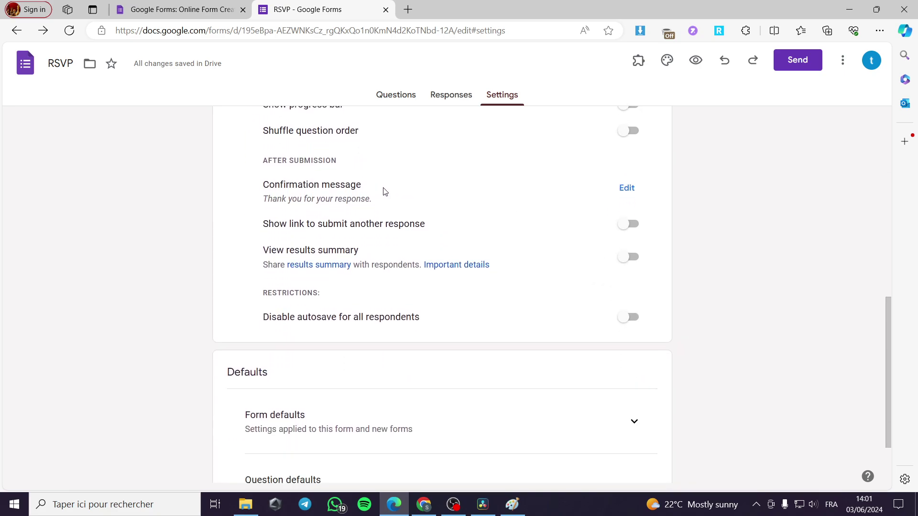
pyautogui.scroll(10, 423, 353)
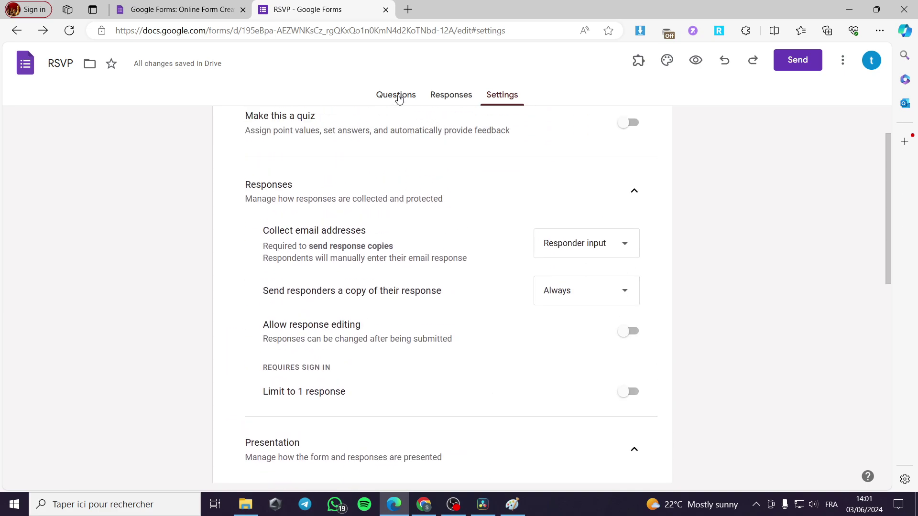
# Check the form's collected responses and its form and question default settings.
pyautogui.click(453, 95)
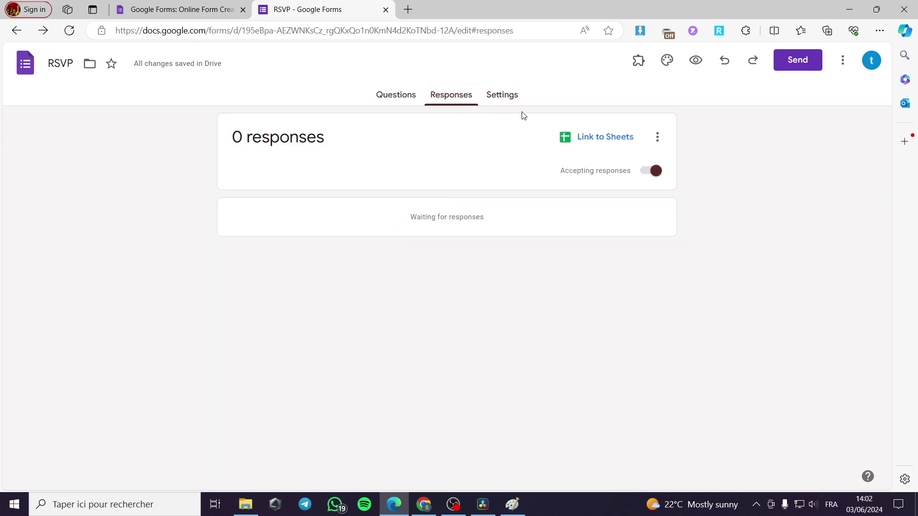
pyautogui.click(502, 95)
pyautogui.scroll(-10, 482, 254)
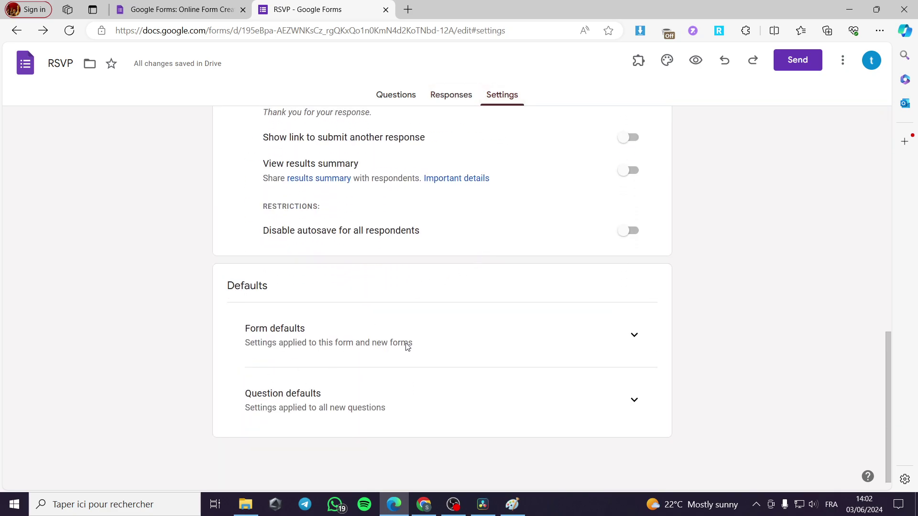
pyautogui.click(469, 94)
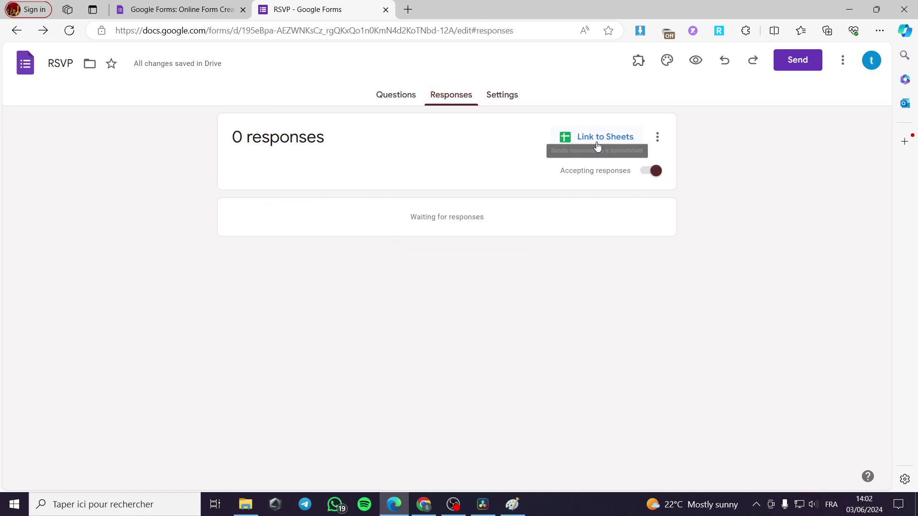
# Return to the form's questions and change the form title to "Coffee Event".
pyautogui.click(390, 95)
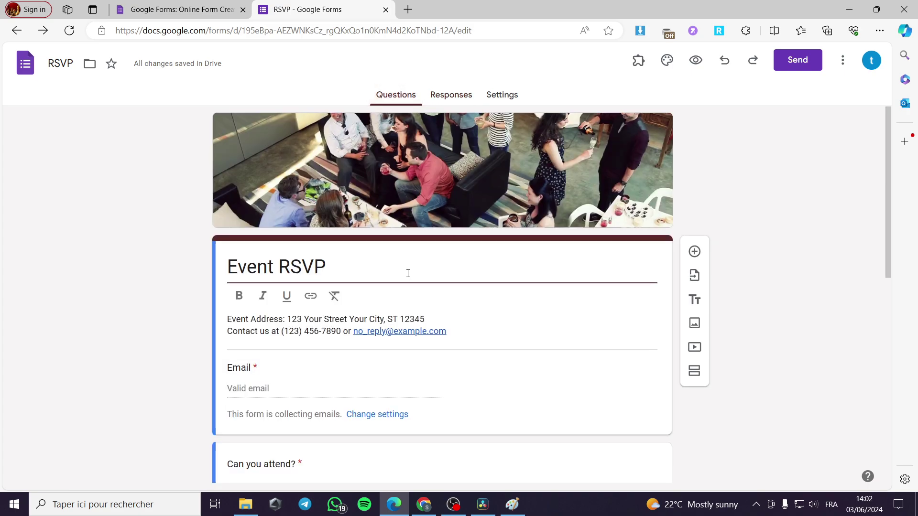
pyautogui.scroll(-1, 407, 272)
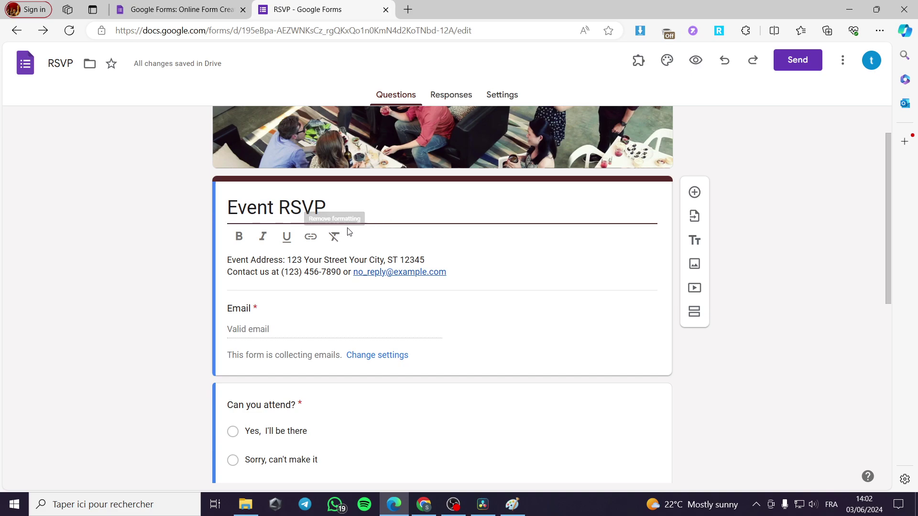
pyautogui.scroll(-1, 335, 220)
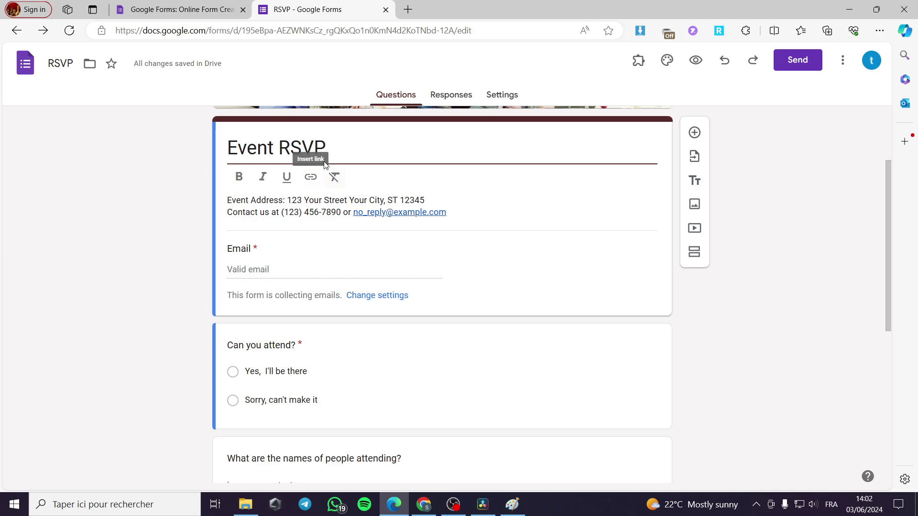
pyautogui.moveTo(335, 149); pyautogui.dragTo(239, 180)
pyautogui.scroll(2, 259, 236)
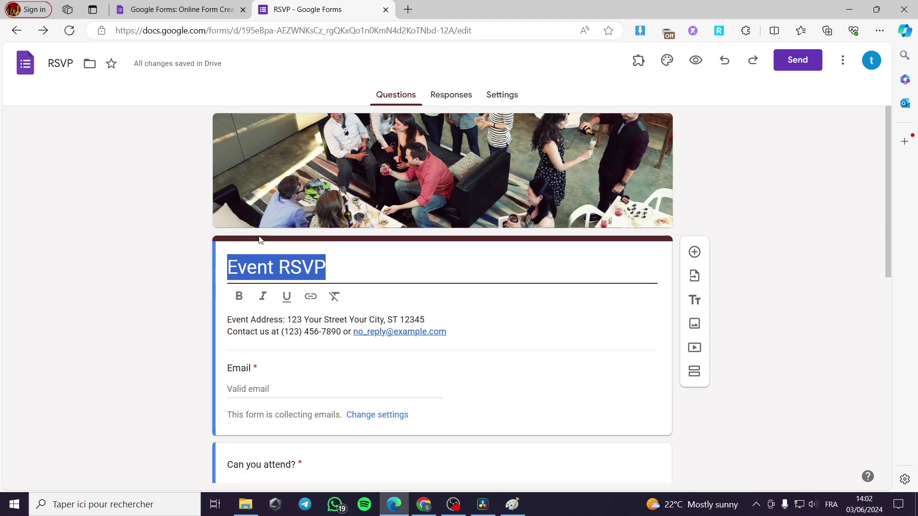
pyautogui.write('C')
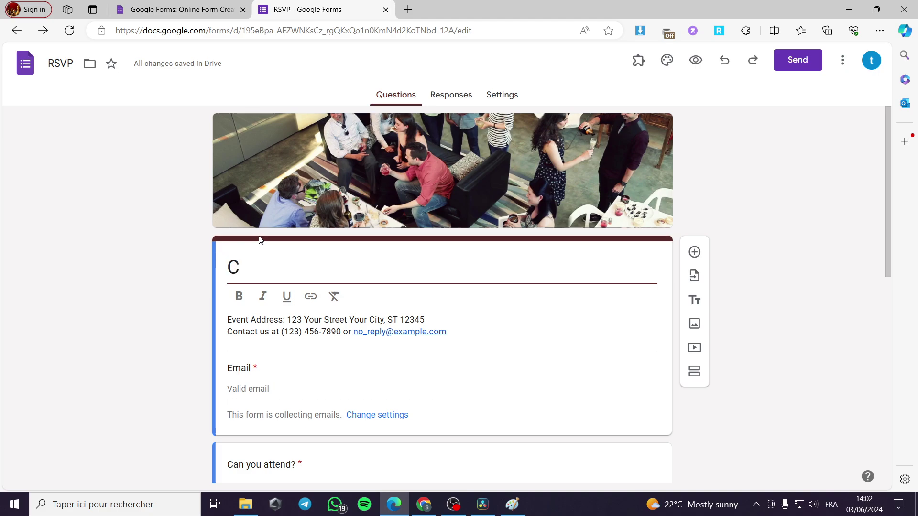
pyautogui.write('offee ')
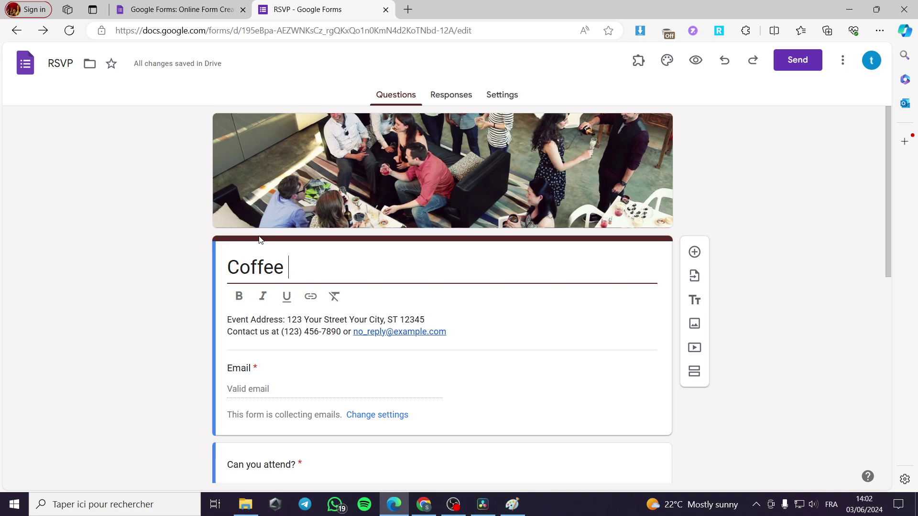
pyautogui.write('event')
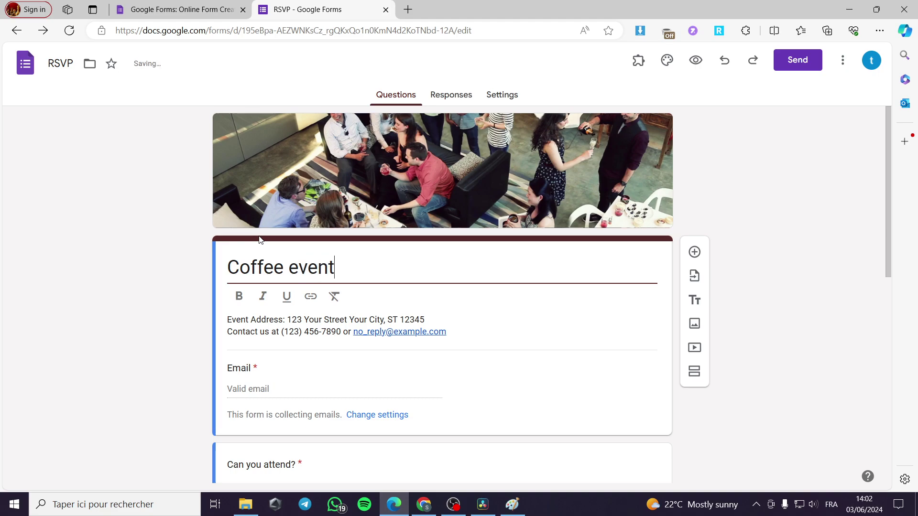
pyautogui.press('BackSpace')
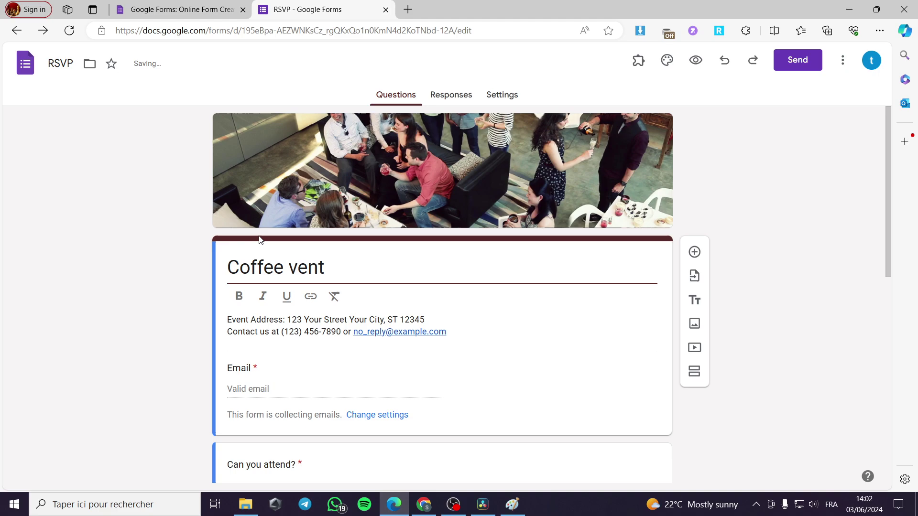
pyautogui.write('E')
# Shorten the street number and street wording in the event address of the form description.
pyautogui.click(262, 320)
pyautogui.hotkey('ctrl', 'a')
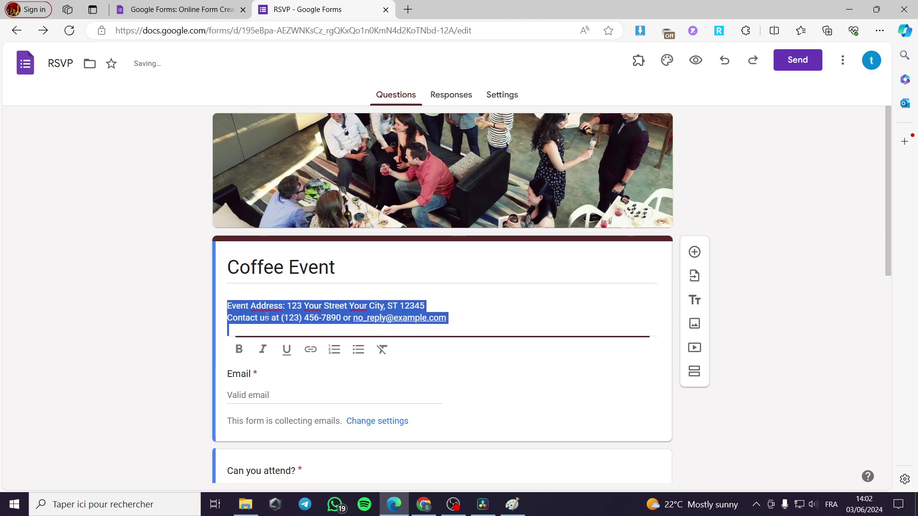
pyautogui.click(281, 296)
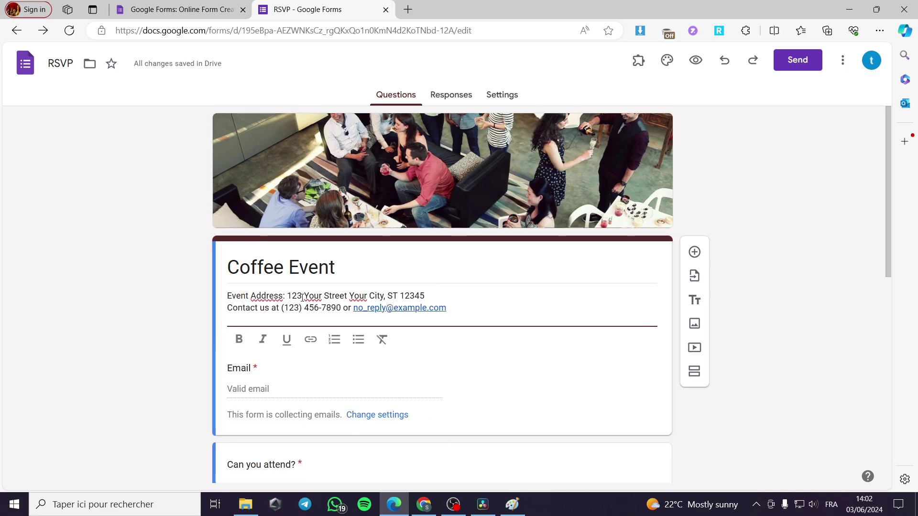
pyautogui.moveTo(296, 295); pyautogui.dragTo(324, 296)
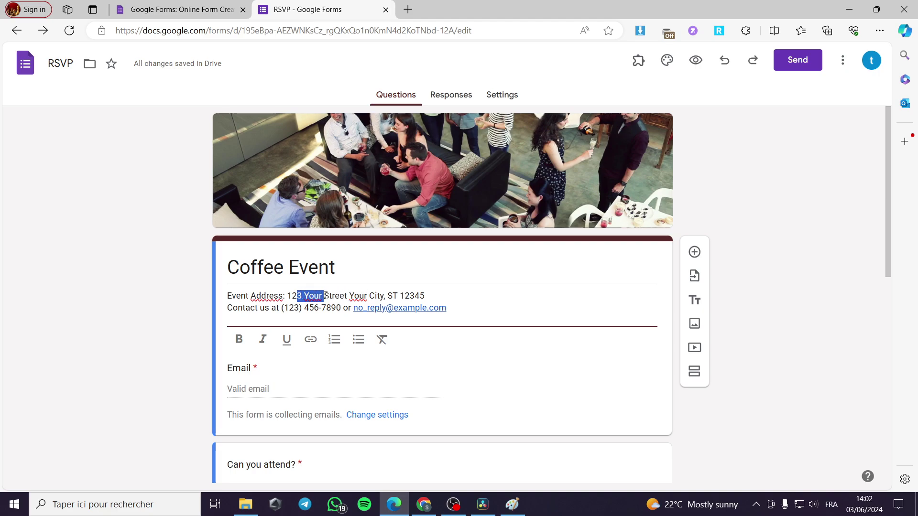
pyautogui.press('BackSpace')
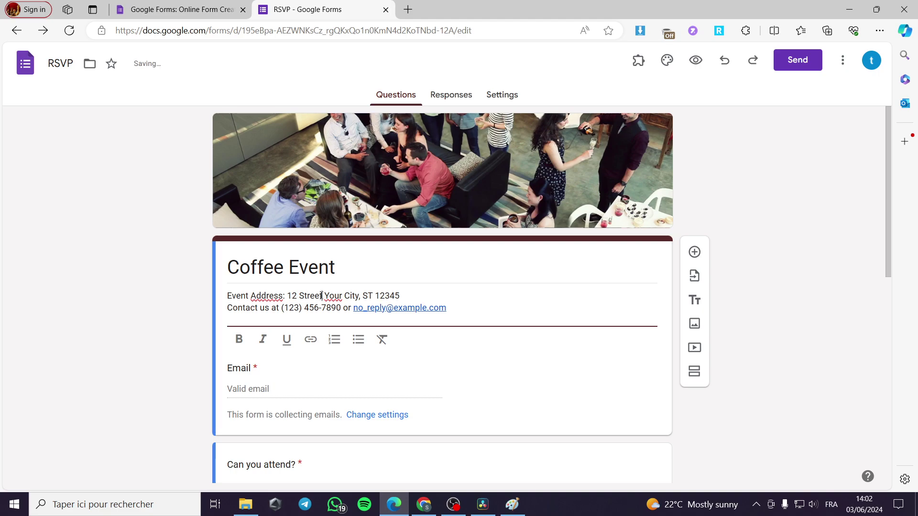
pyautogui.click(321, 296)
pyautogui.press('BackSpace')
pyautogui.press('BackSpace')
pyautogui.press('BackSpace')
# Replace the placeholder city in the event address with the event's actual city.
pyautogui.hotkey('shift', 'Right')
pyautogui.hotkey('shift', 'Right')
pyautogui.hotkey('shift', 'Right')
pyautogui.hotkey('shift', 'Right')
pyautogui.hotkey('shift', 'Right')
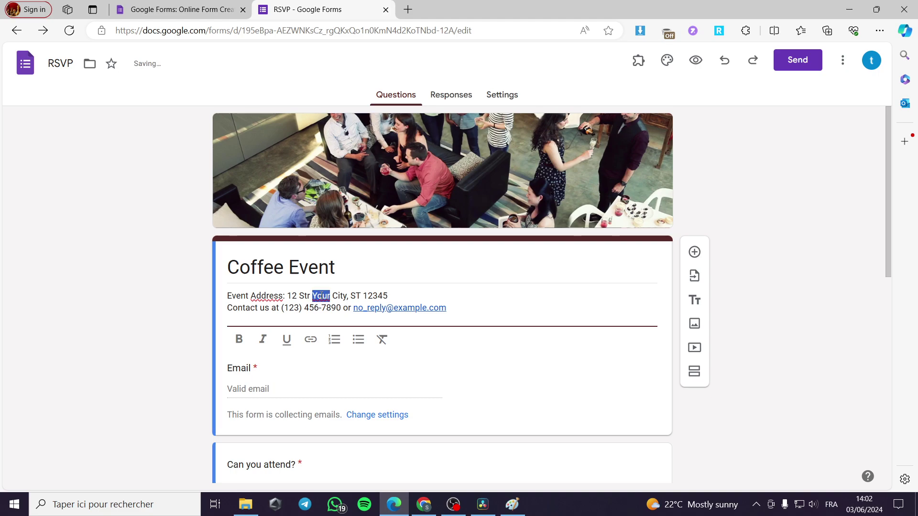
pyautogui.hotkey('shift', 'Right')
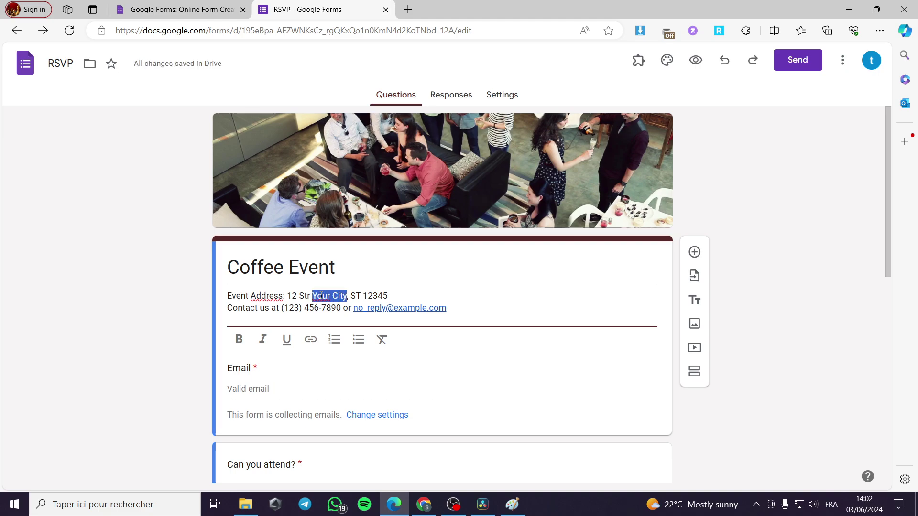
pyautogui.write('New Y')
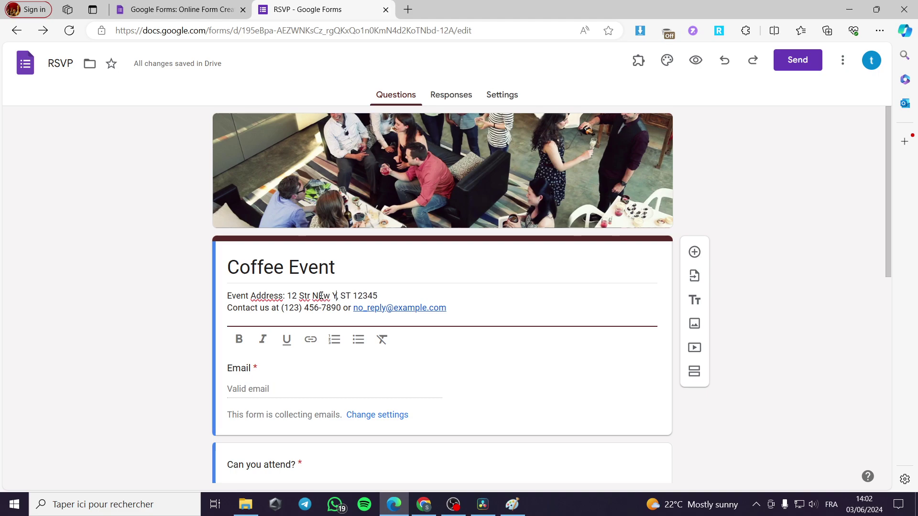
pyautogui.write('ork')
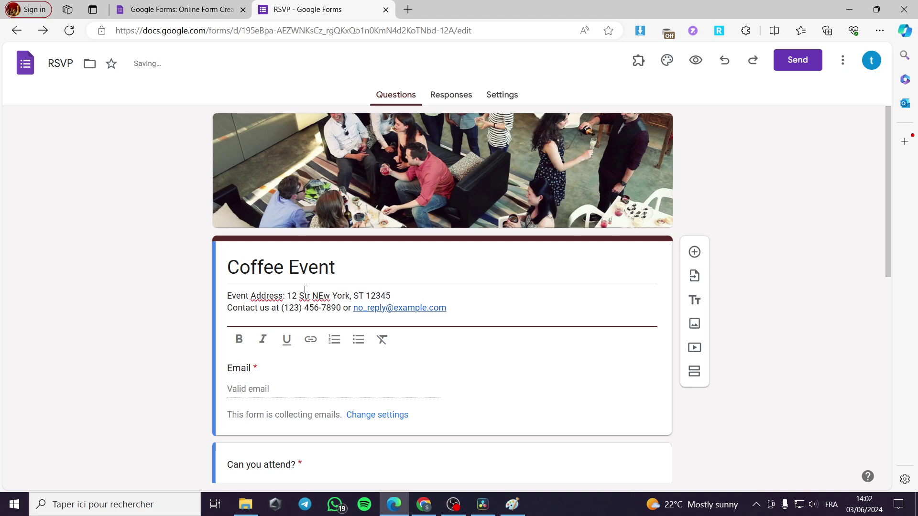
# Replace the placeholder state abbreviation and ZIP code in the event address with the event's own.
pyautogui.moveTo(364, 294); pyautogui.dragTo(354, 296)
pyautogui.write('N')
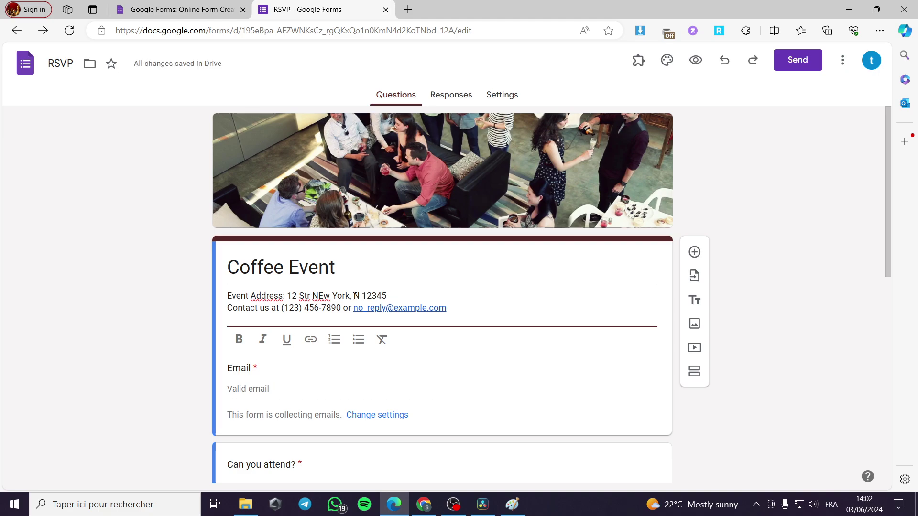
pyautogui.write('Y')
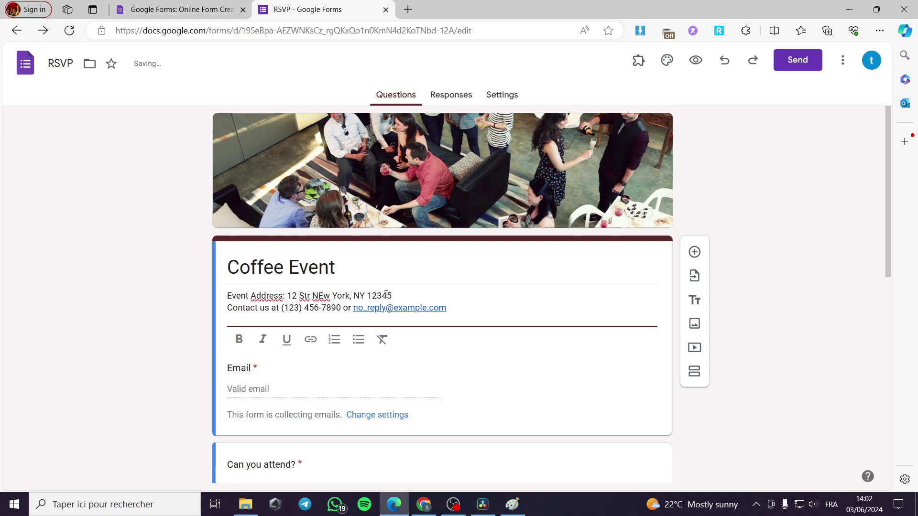
pyautogui.moveTo(369, 294); pyautogui.dragTo(397, 292)
pyautogui.write('11001')
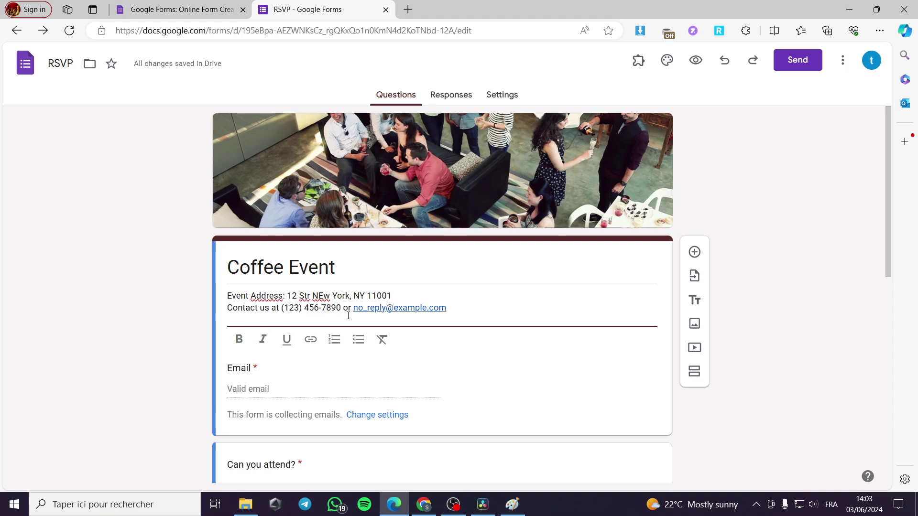
# Examine the contact e-mail in the description, the required Email field and the questions that follow.
pyautogui.moveTo(353, 308); pyautogui.dragTo(447, 309)
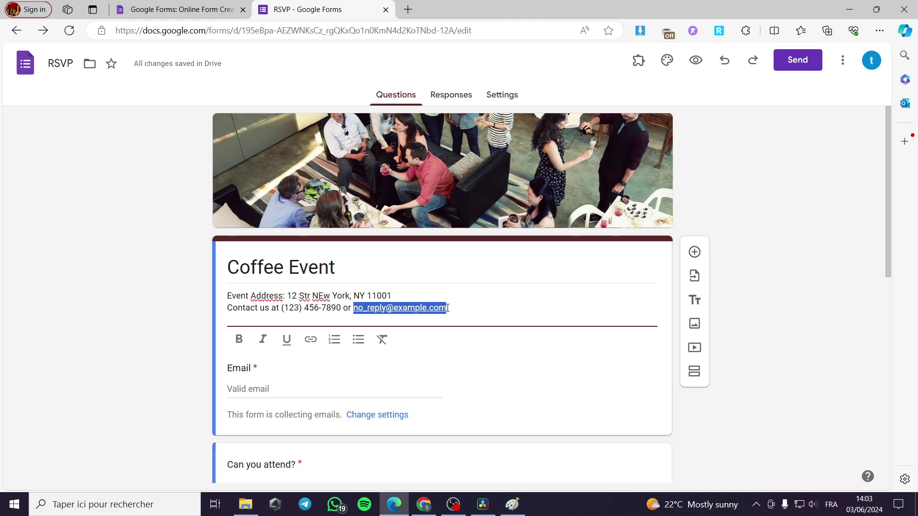
pyautogui.click(463, 313)
pyautogui.scroll(-1, 352, 308)
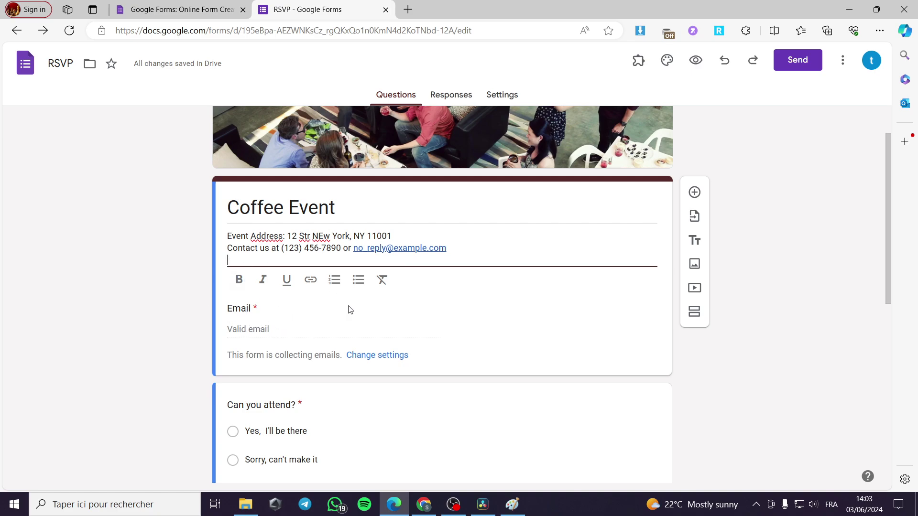
pyautogui.click(250, 333)
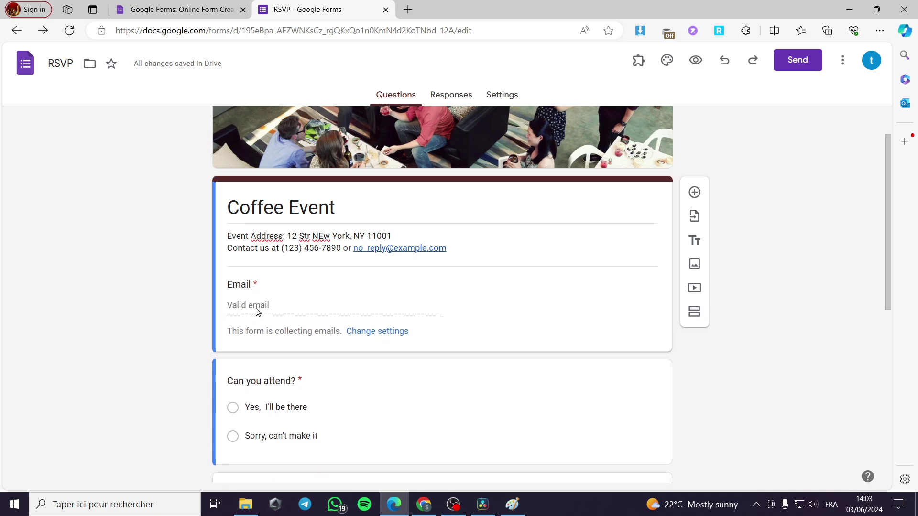
pyautogui.scroll(-3, 257, 312)
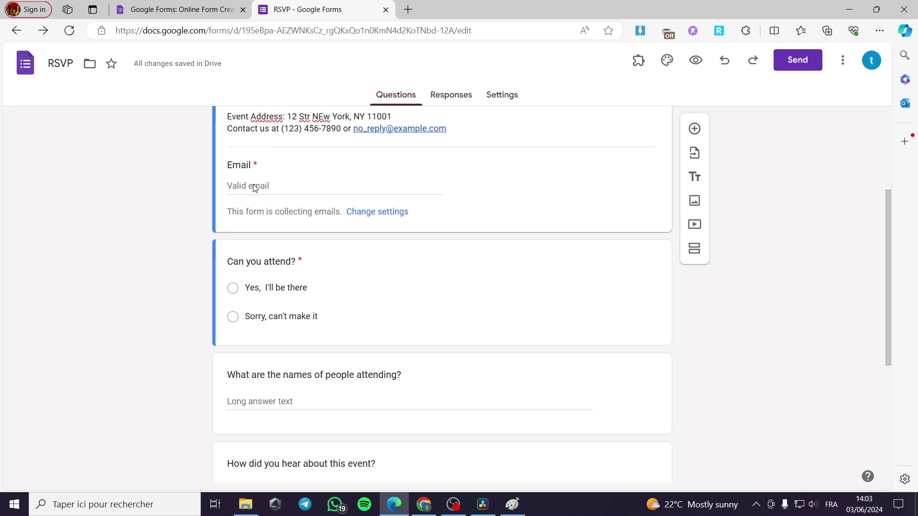
pyautogui.scroll(1, 249, 187)
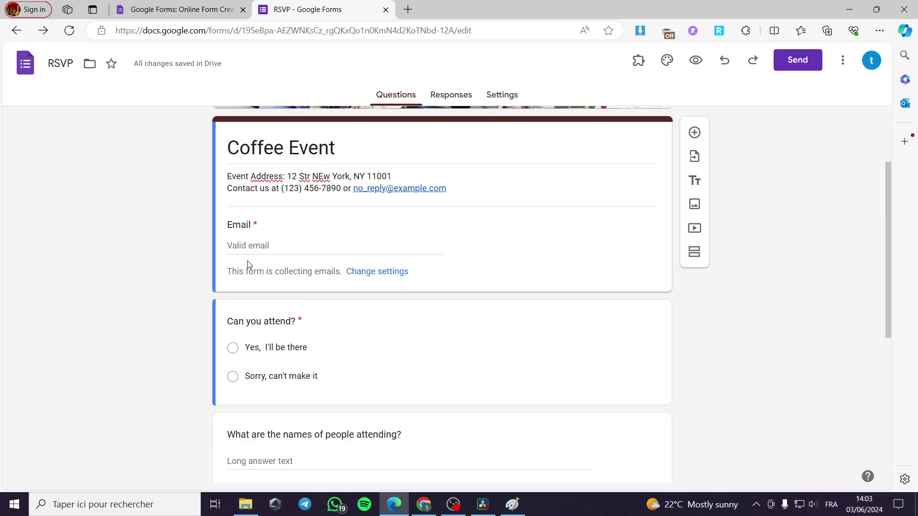
pyautogui.scroll(2, 248, 260)
pyautogui.scroll(-2, 333, 232)
pyautogui.scroll(-1, 293, 207)
pyautogui.scroll(2, 397, 277)
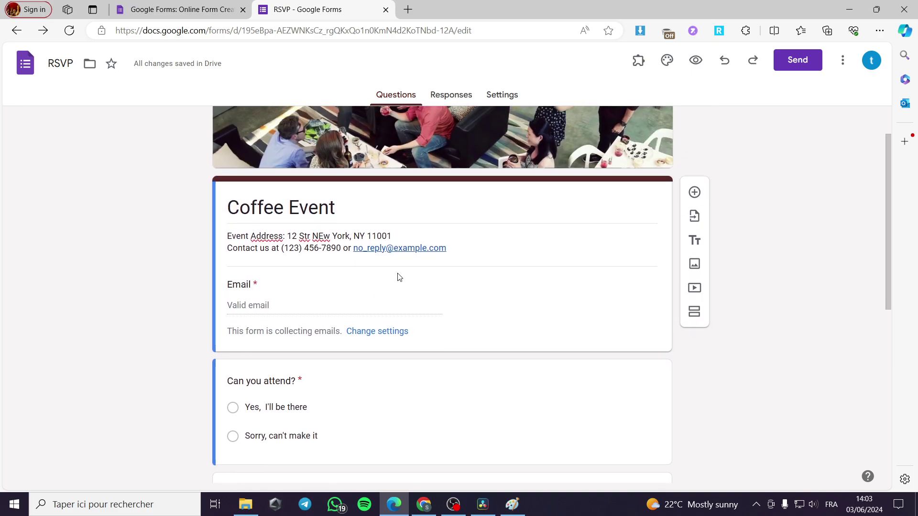
pyautogui.scroll(-1, 334, 296)
pyautogui.scroll(-1, 325, 303)
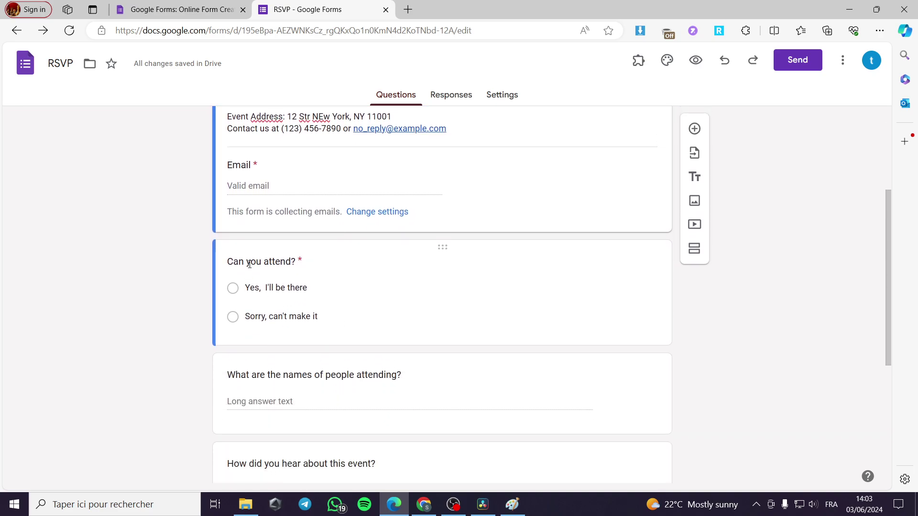
# Examine the question types available for the "Can you attend?" question, keeping Multiple choice.
pyautogui.click(445, 248)
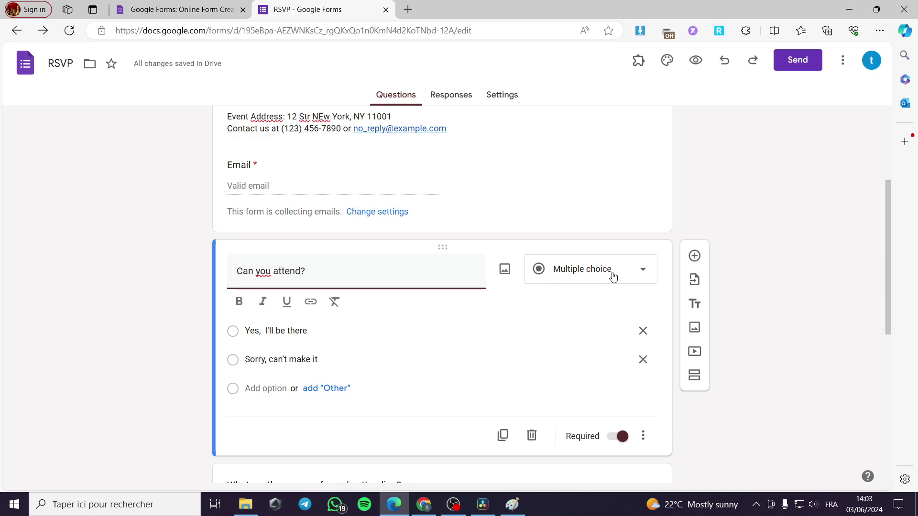
pyautogui.click(640, 272)
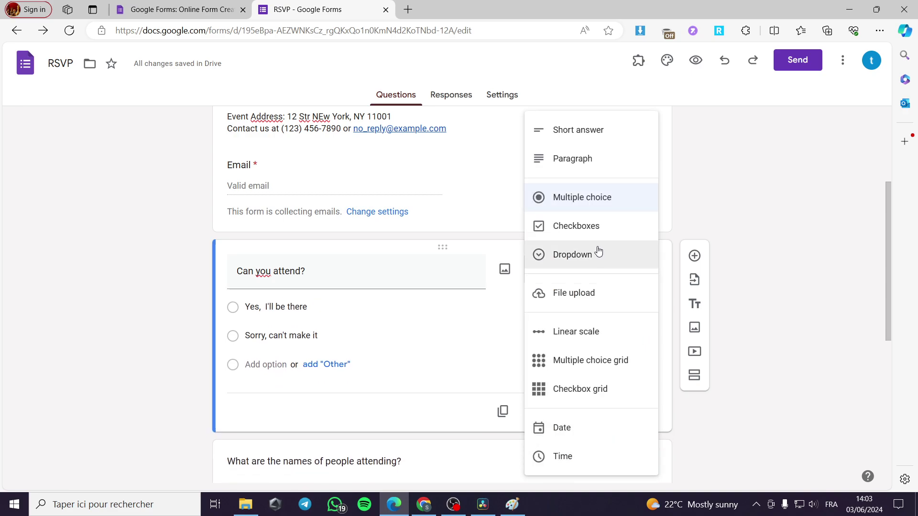
pyautogui.click(618, 202)
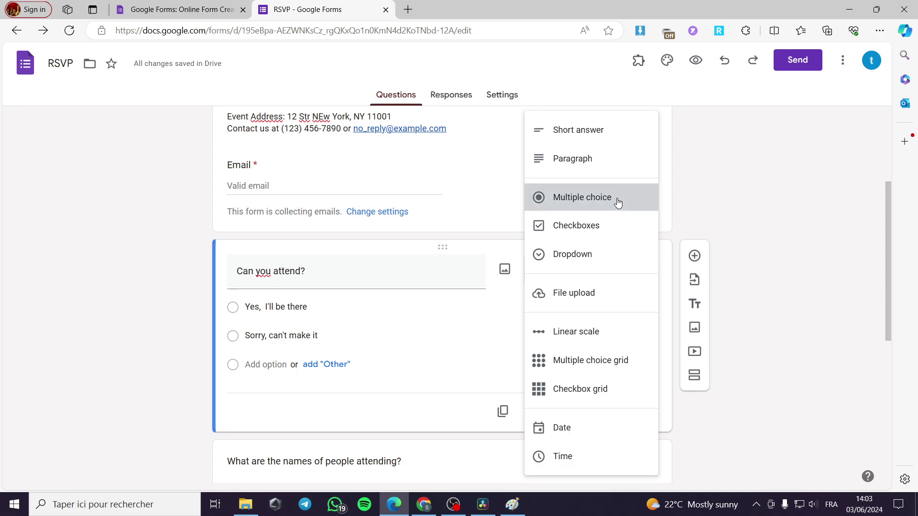
pyautogui.click(643, 272)
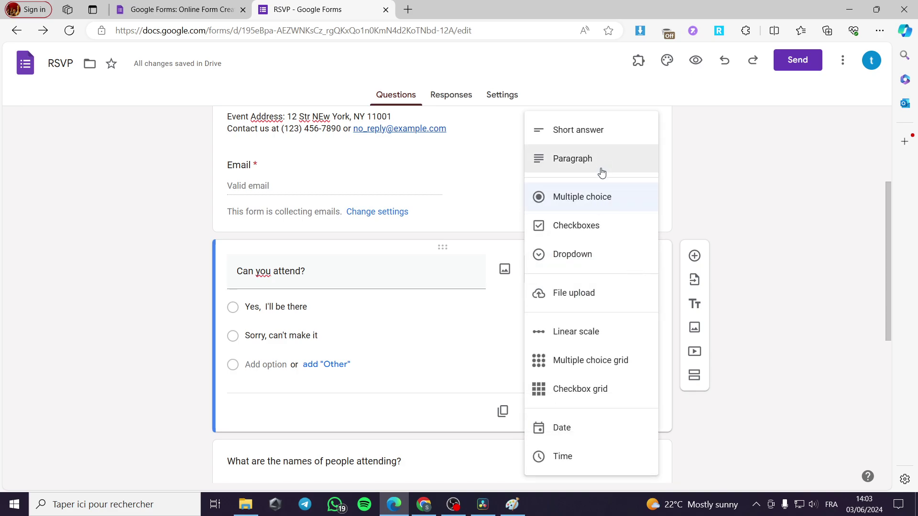
pyautogui.click(797, 245)
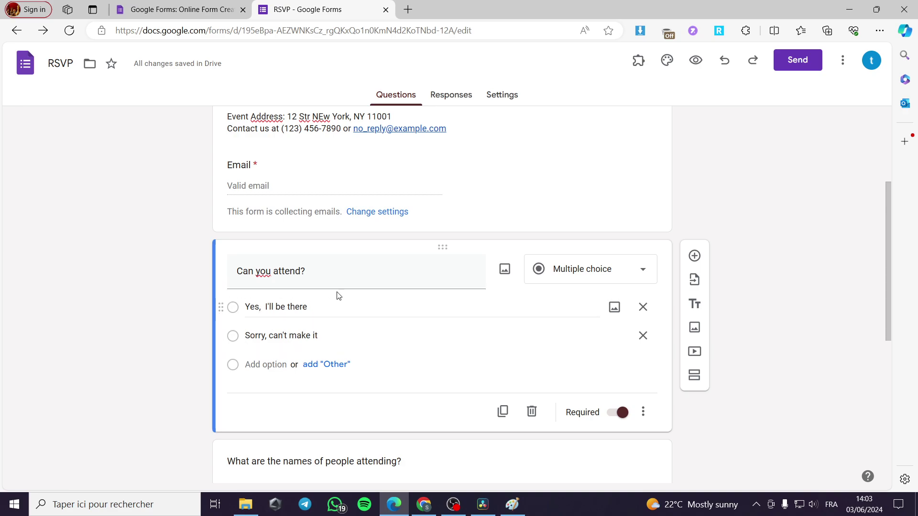
pyautogui.scroll(-4, 478, 315)
pyautogui.scroll(4, 455, 252)
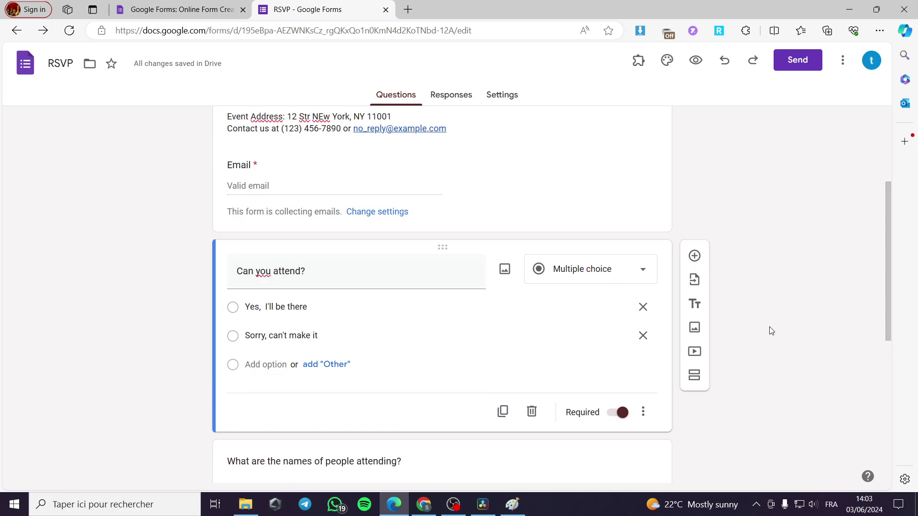
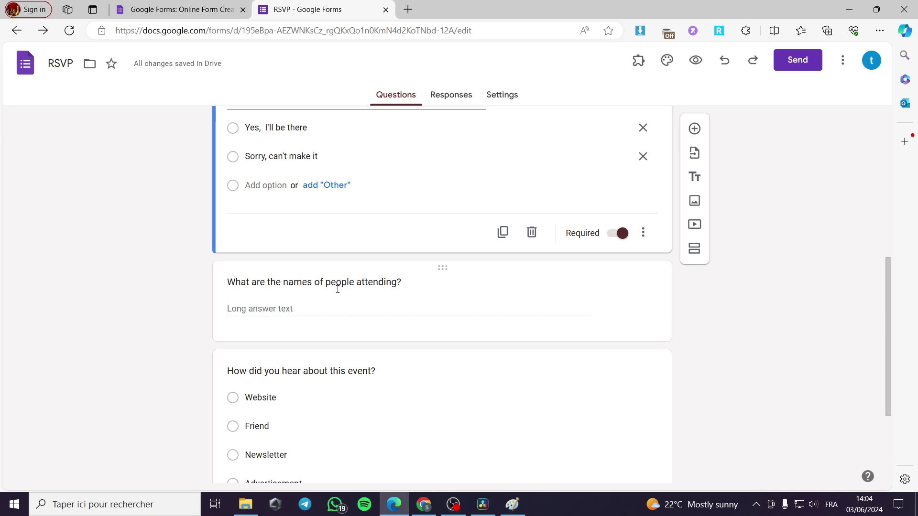
# Reword the question about the names of people attending as "Are you interested in coffee ?".
pyautogui.click(436, 273)
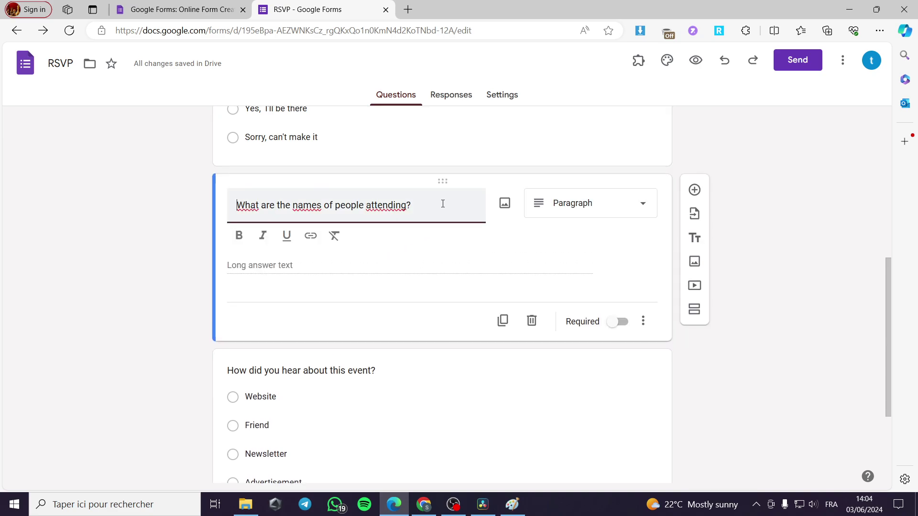
pyautogui.click(584, 205)
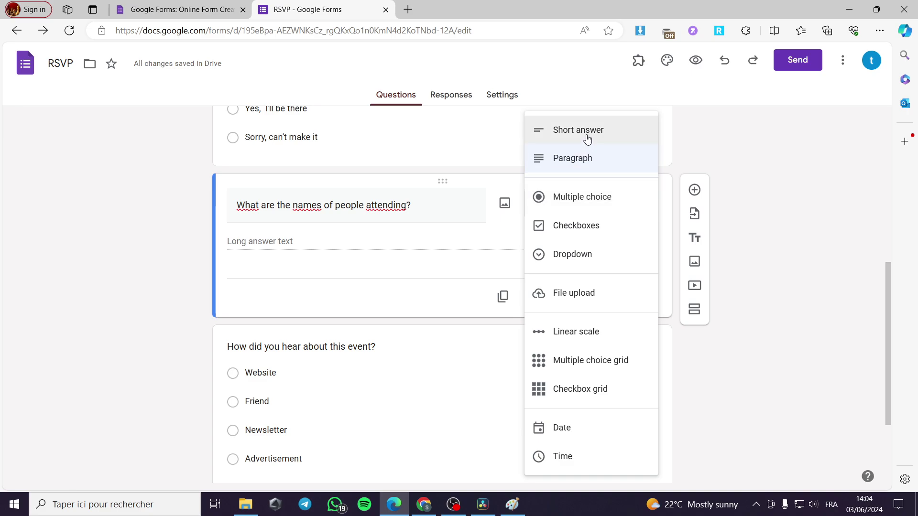
pyautogui.click(412, 206)
pyautogui.click(405, 206)
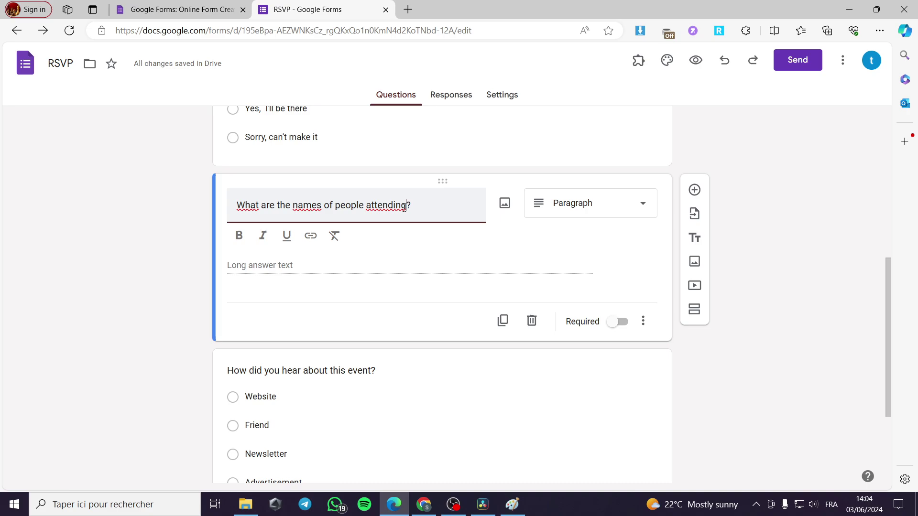
pyautogui.moveTo(406, 205); pyautogui.dragTo(241, 207)
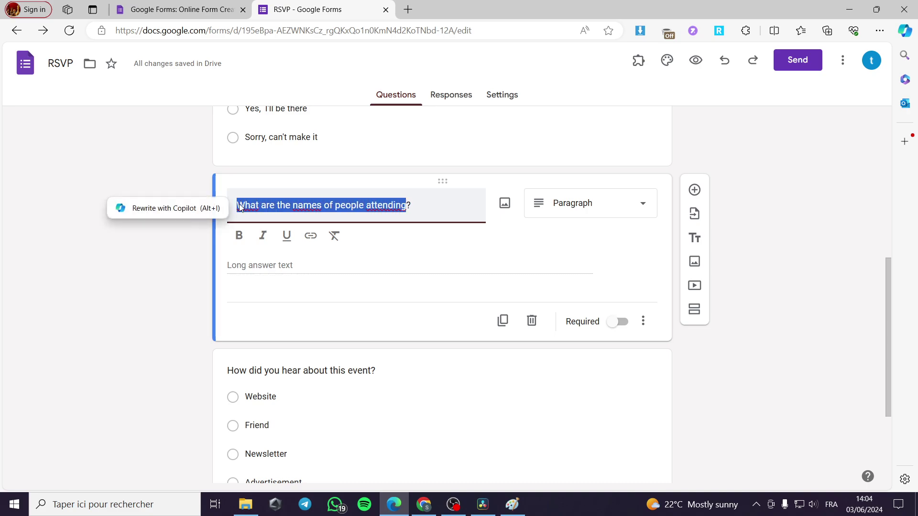
pyautogui.press('BackSpace')
pyautogui.write('Are ')
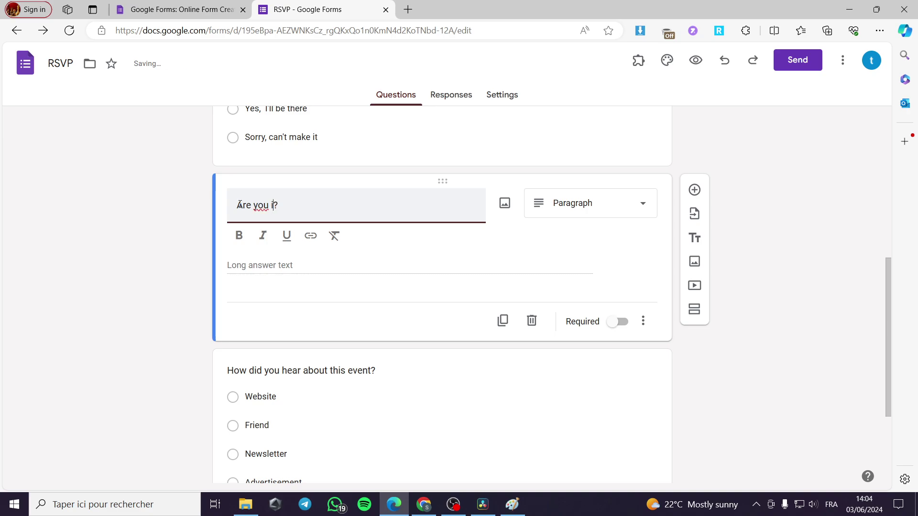
pyautogui.write('you interes')
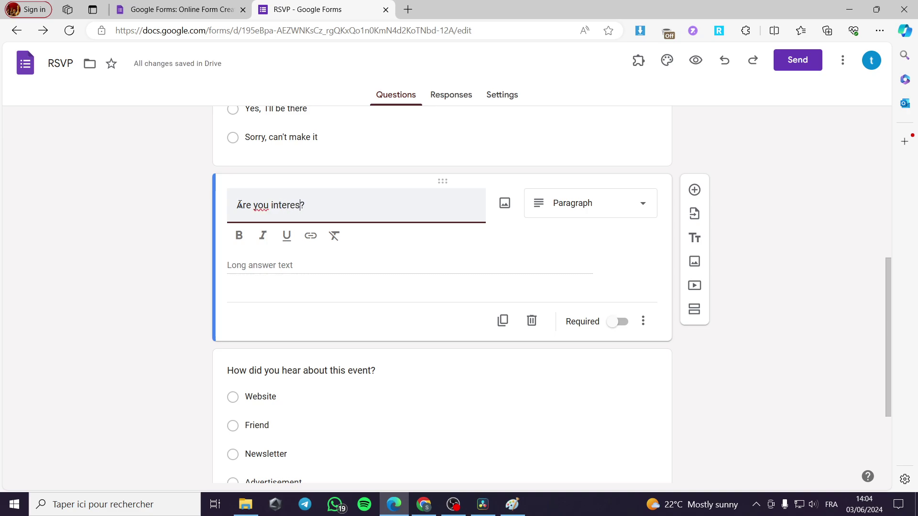
pyautogui.write('ted ')
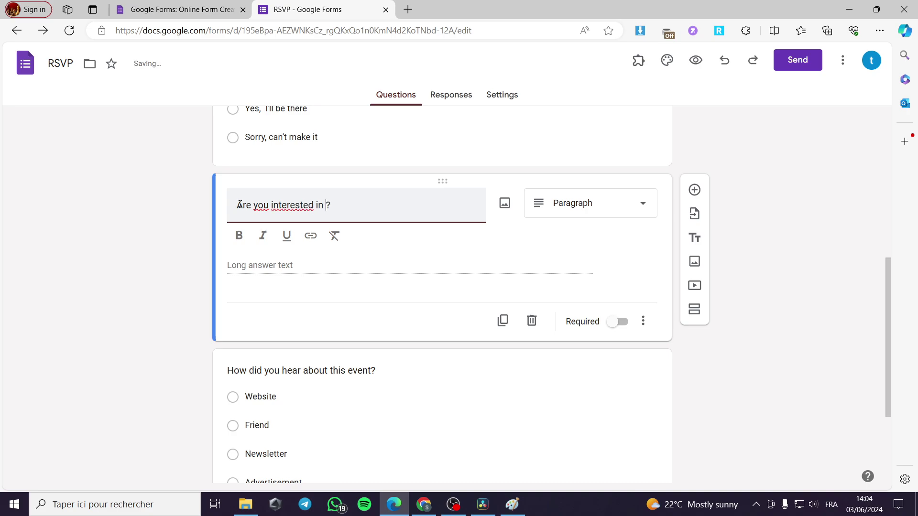
pyautogui.write('in coffee')
# Make the "Are you interested in coffee ?" question a required Multiple choice question with the options Yes and No.
pyautogui.click(623, 212)
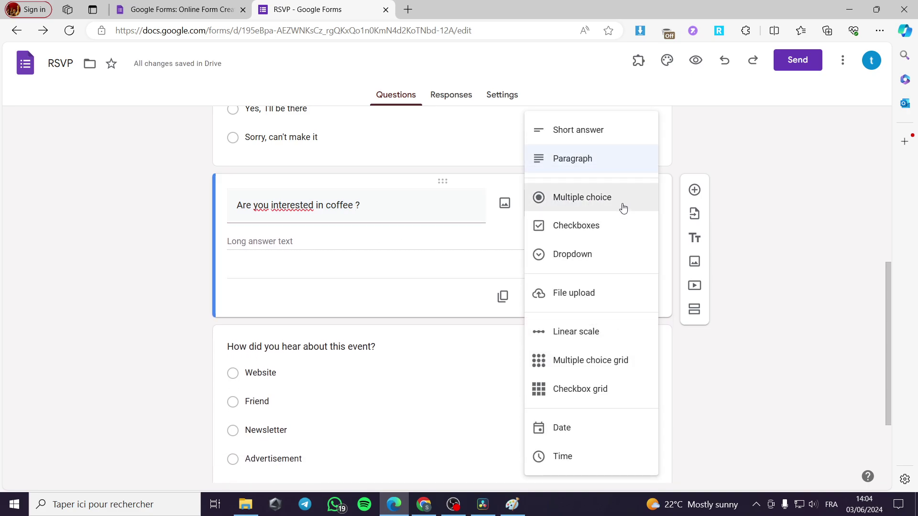
pyautogui.click(623, 207)
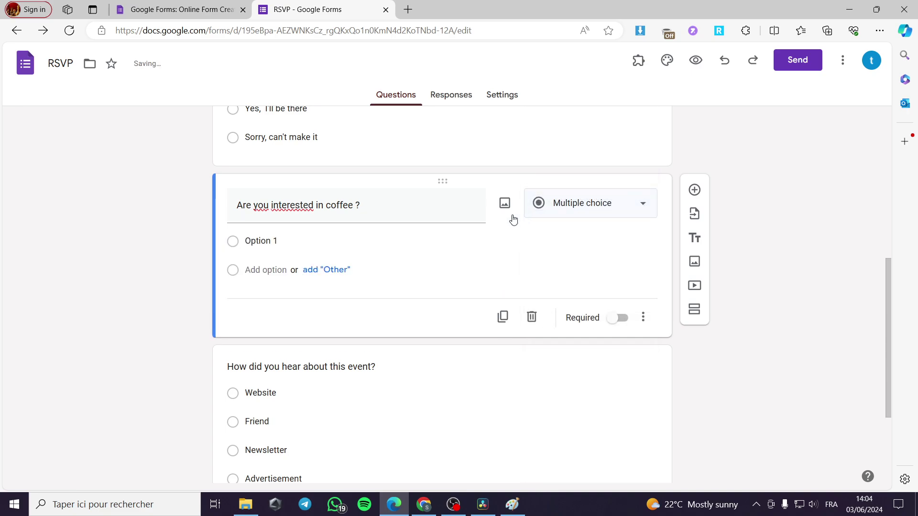
pyautogui.click(290, 240)
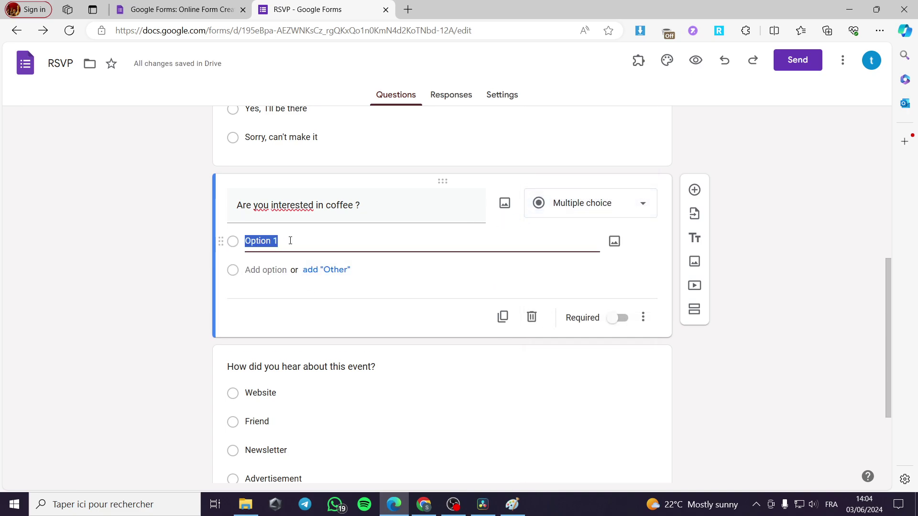
pyautogui.write('Yes')
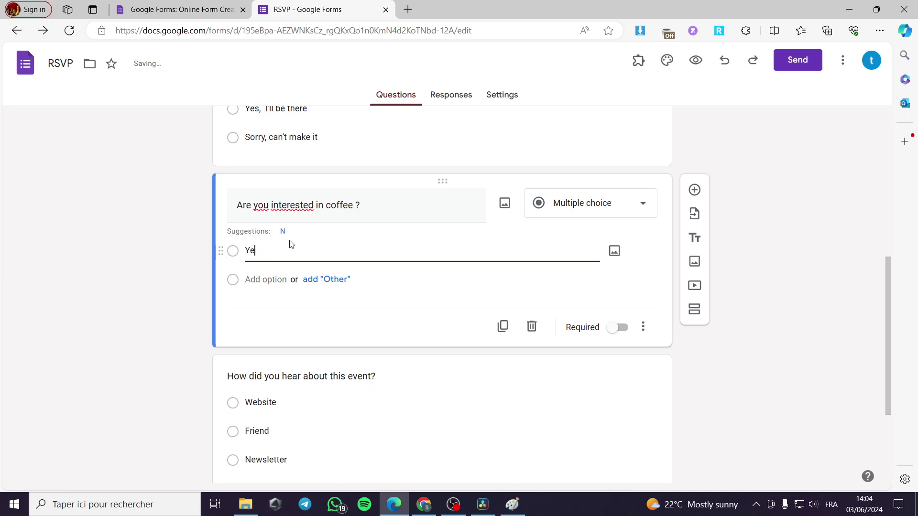
pyautogui.click(262, 283)
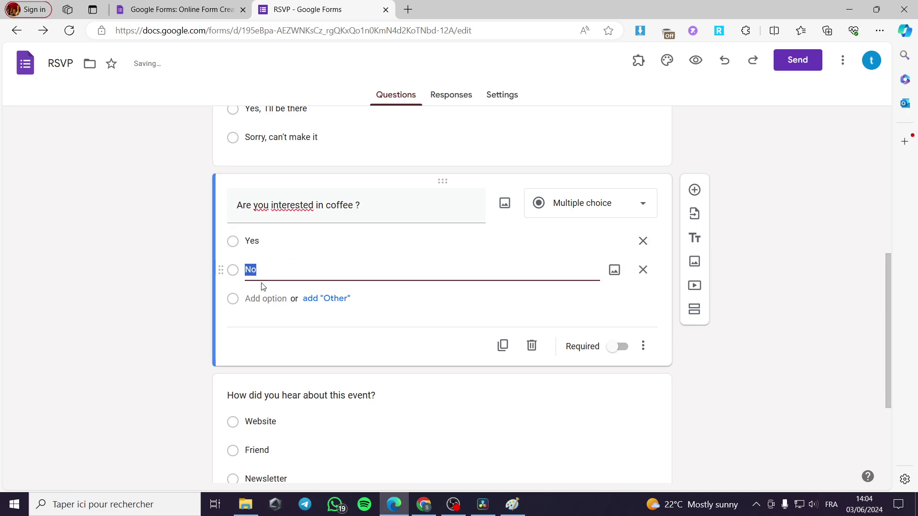
pyautogui.click(294, 317)
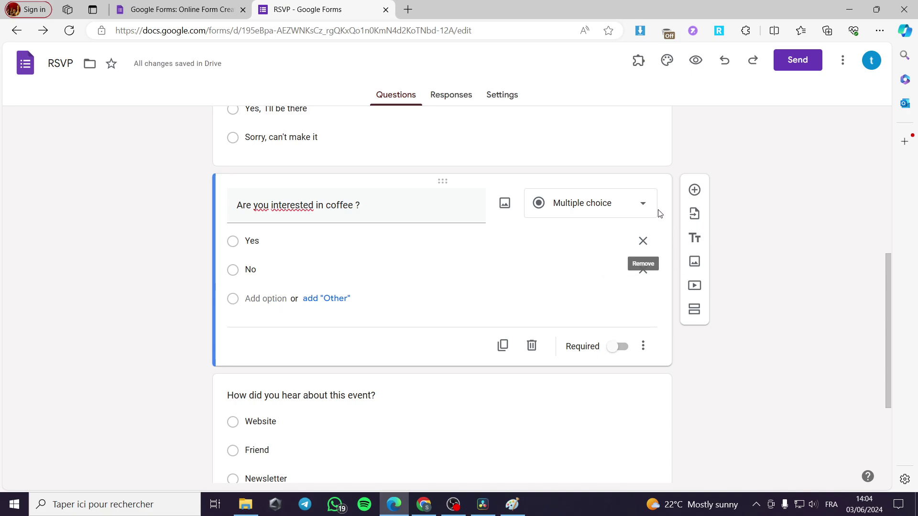
pyautogui.click(616, 347)
# In the "How did you hear about this event?" question, replace the Newsletter option with Email and move it to first place.
pyautogui.scroll(2, 469, 308)
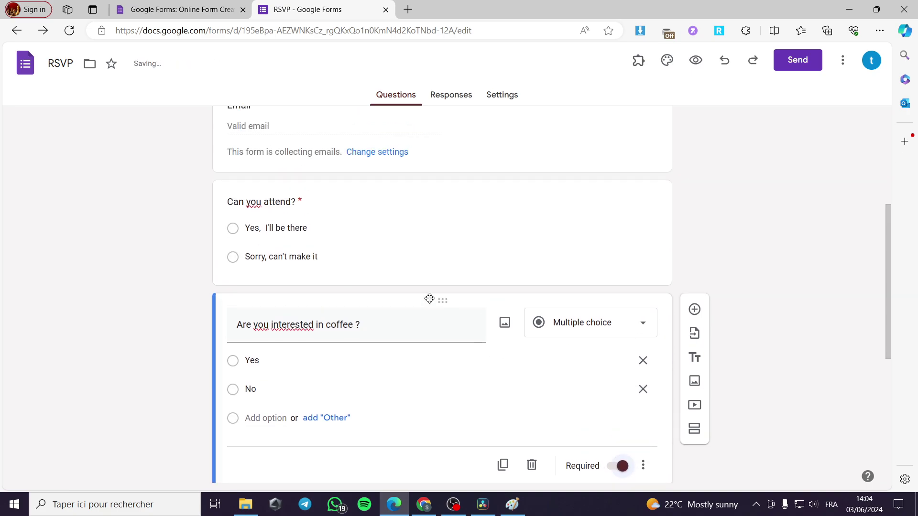
pyautogui.scroll(2, 277, 266)
pyautogui.scroll(-1, 355, 276)
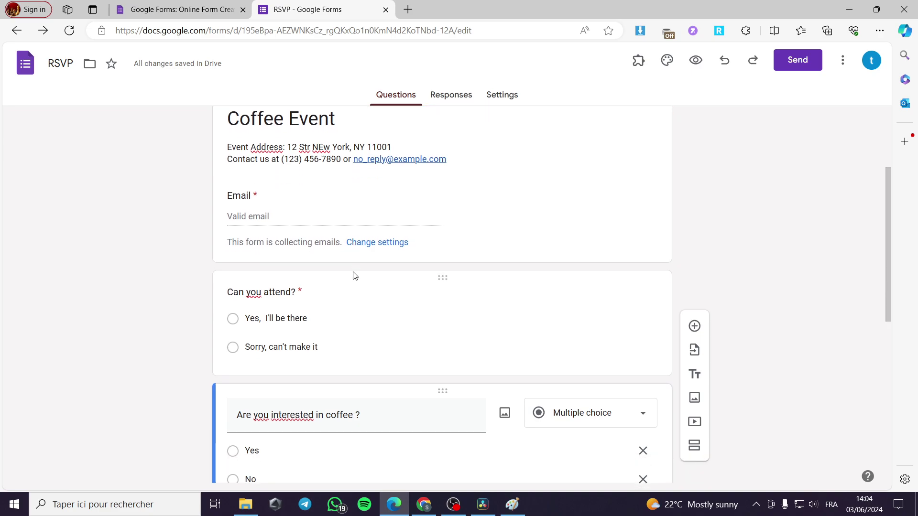
pyautogui.scroll(-8, 355, 276)
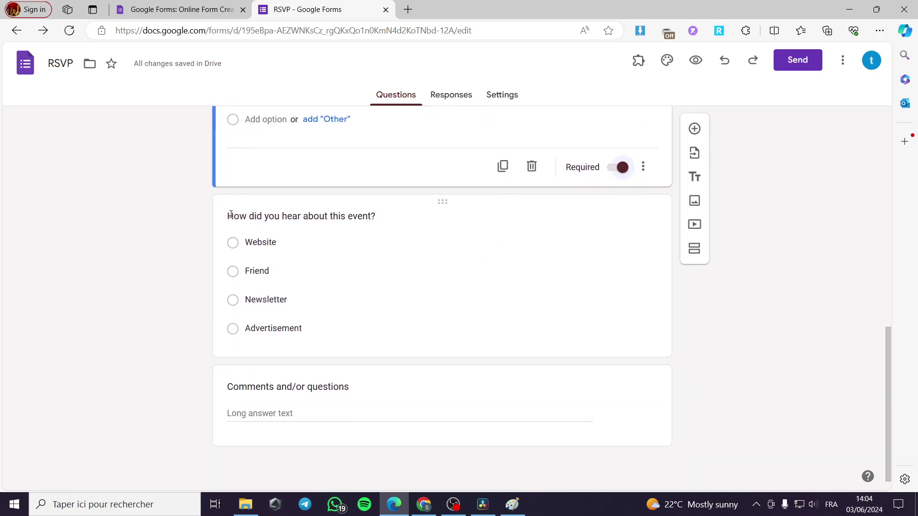
pyautogui.click(445, 203)
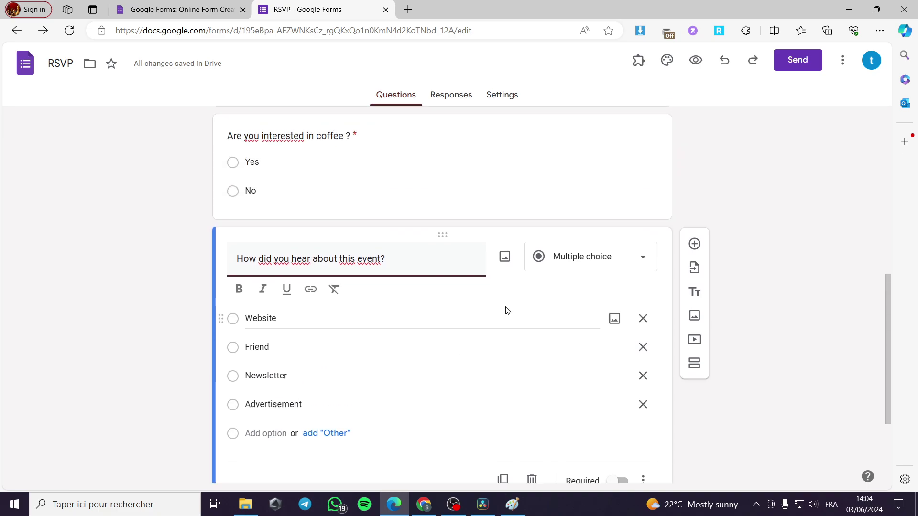
pyautogui.scroll(-1, 417, 428)
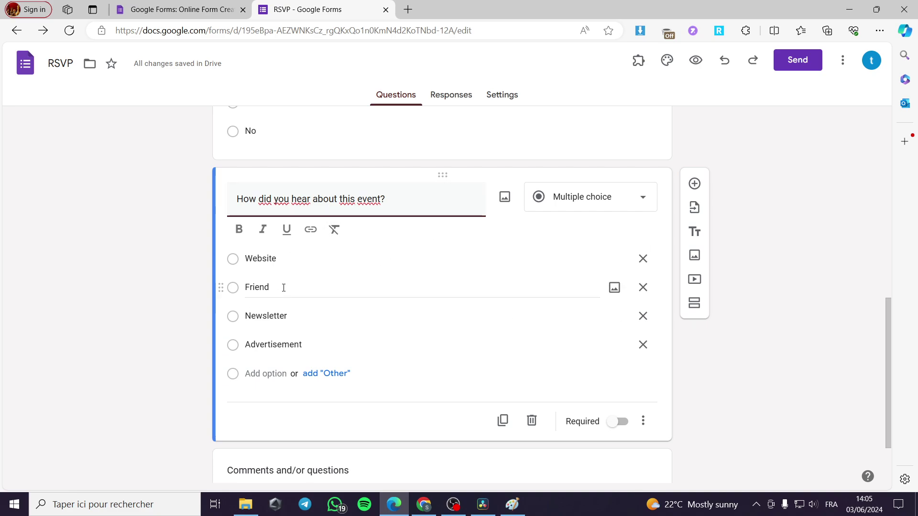
pyautogui.click(303, 315)
pyautogui.write('Email')
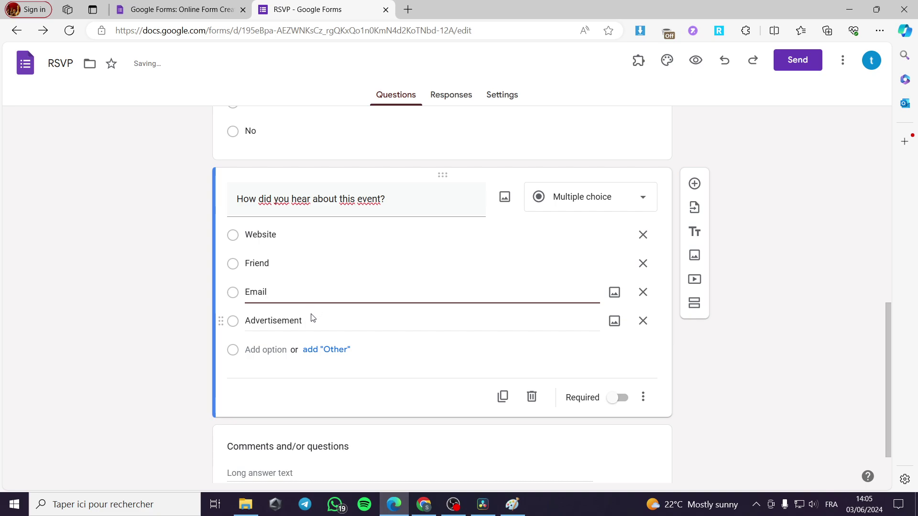
pyautogui.click(313, 318)
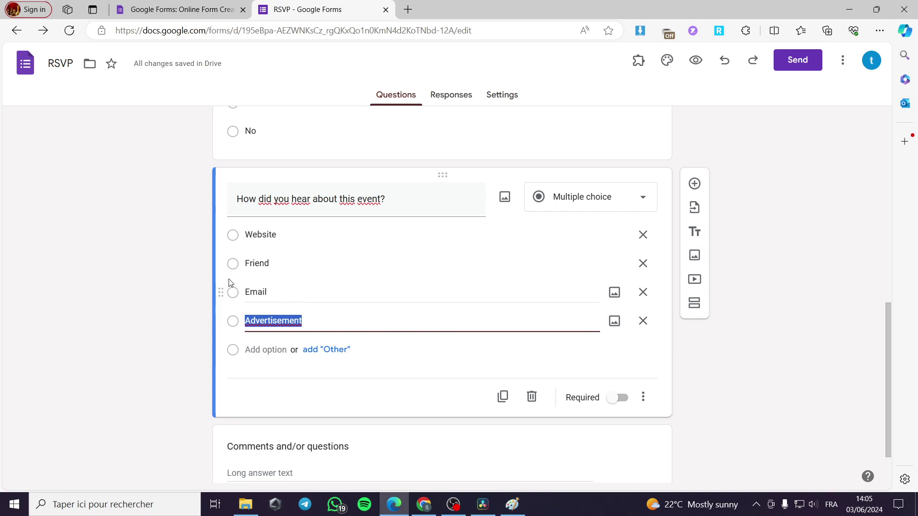
pyautogui.moveTo(221, 292); pyautogui.dragTo(222, 234)
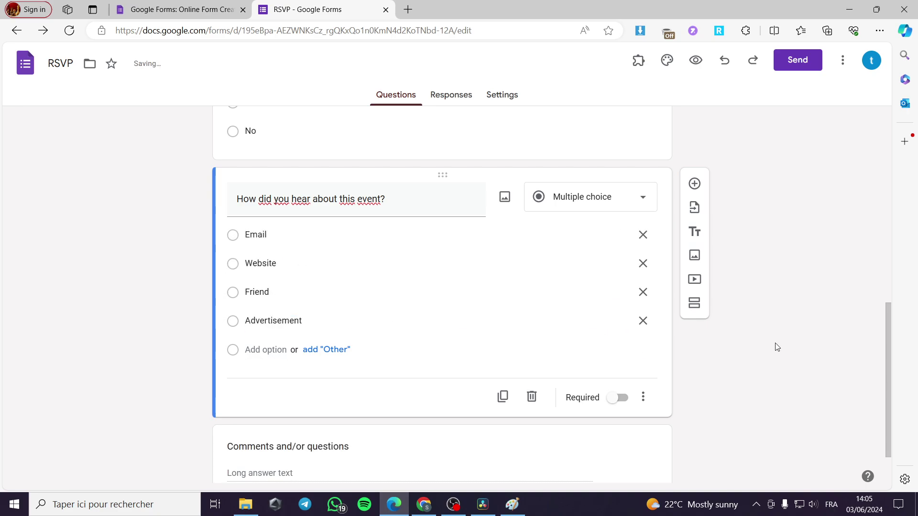
# Make the "How did you hear about this event?" question required.
pyautogui.scroll(-2, 672, 365)
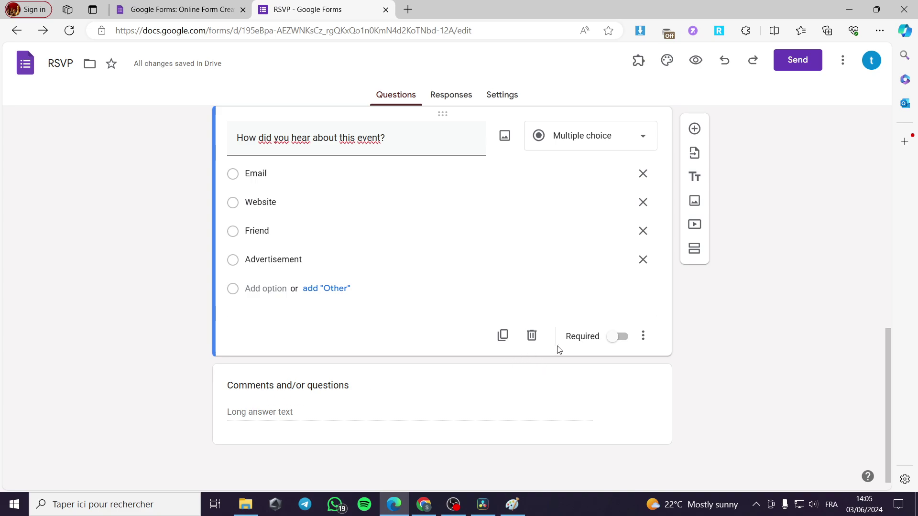
pyautogui.click(616, 337)
pyautogui.scroll(1, 269, 260)
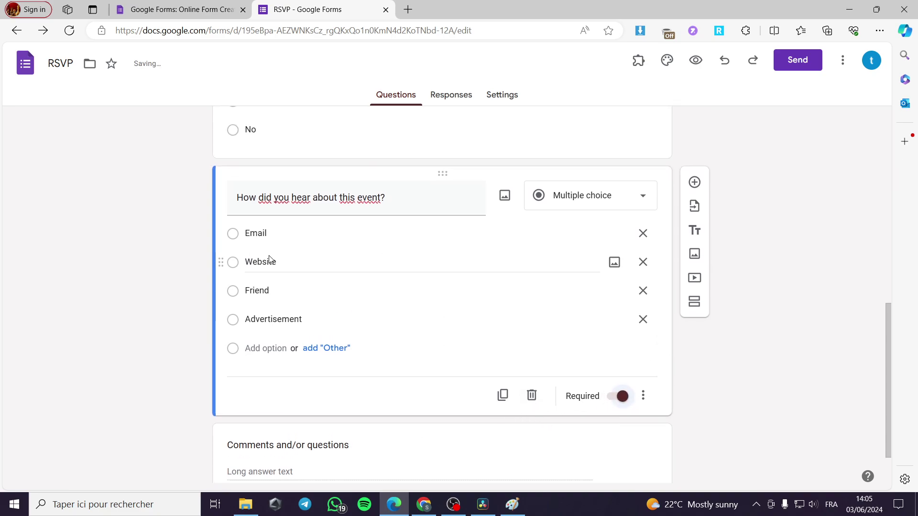
pyautogui.doubleClick(276, 291)
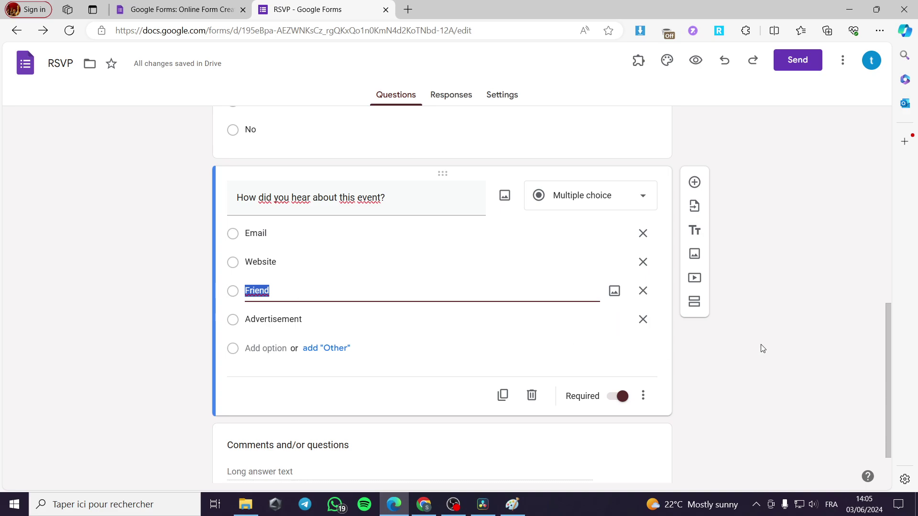
pyautogui.click(786, 341)
pyautogui.scroll(-2, 645, 334)
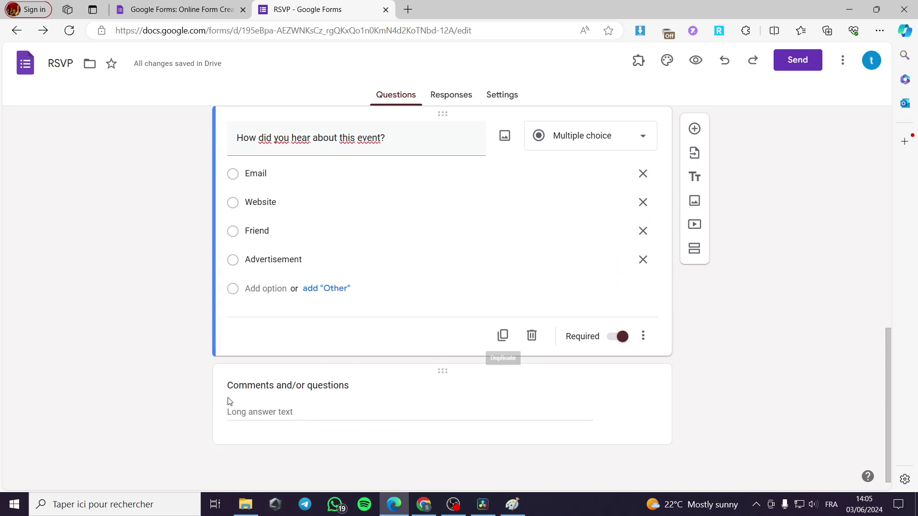
# Reword the question about interest in coffee as "Pastry or Pie ?".
pyautogui.click(437, 372)
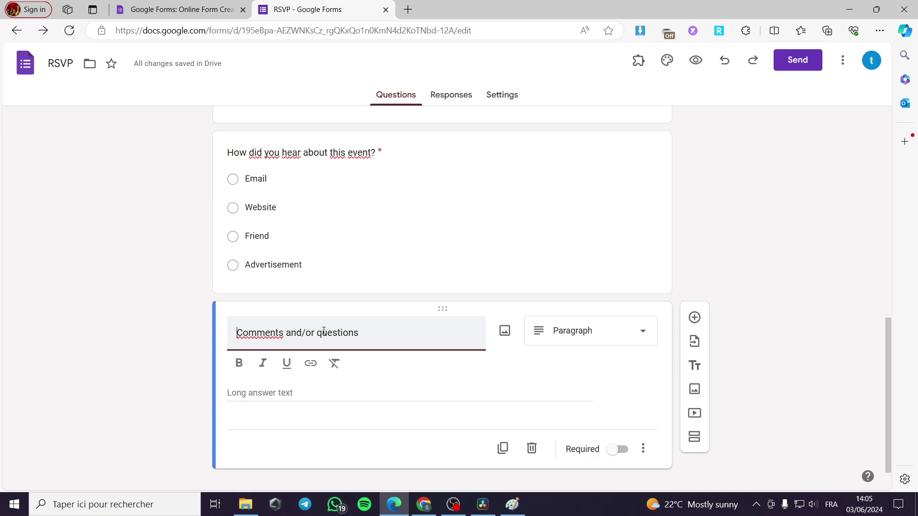
pyautogui.scroll(8, 344, 371)
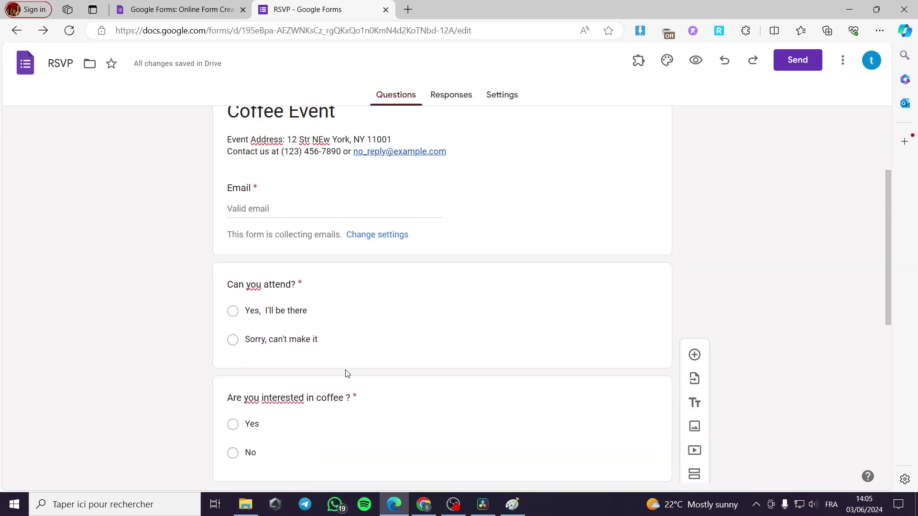
pyautogui.scroll(2, 345, 371)
pyautogui.scroll(-5, 440, 381)
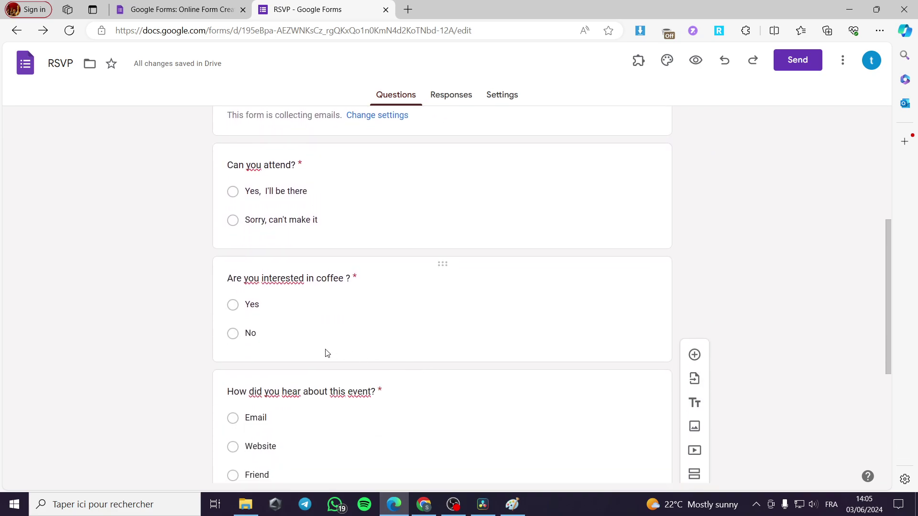
pyautogui.scroll(-1, 335, 353)
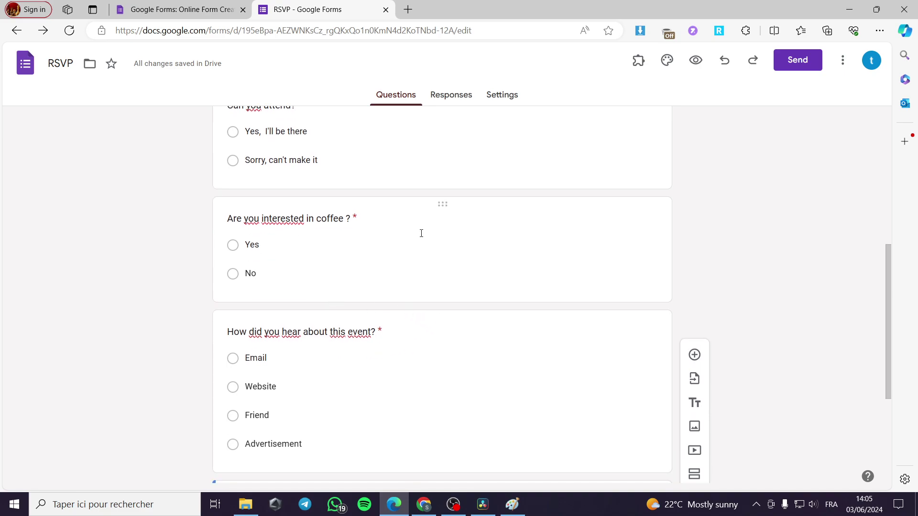
pyautogui.click(358, 235)
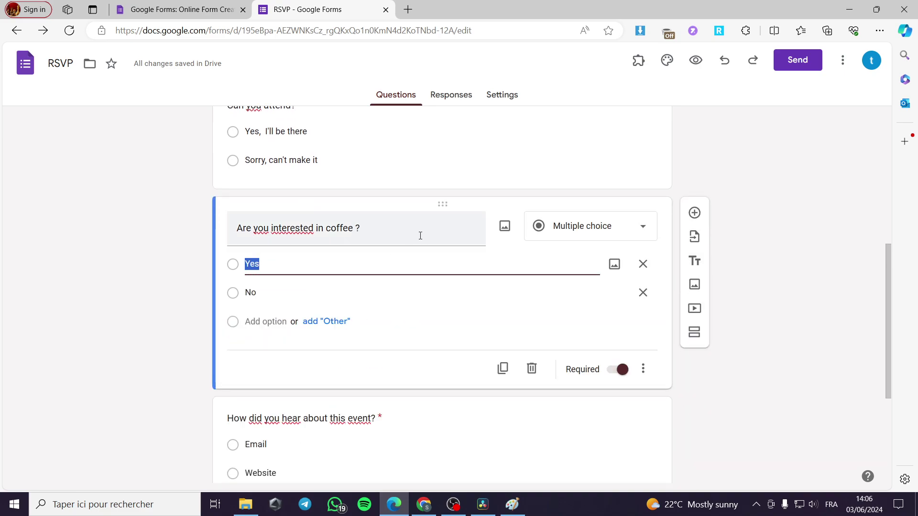
pyautogui.click(355, 229)
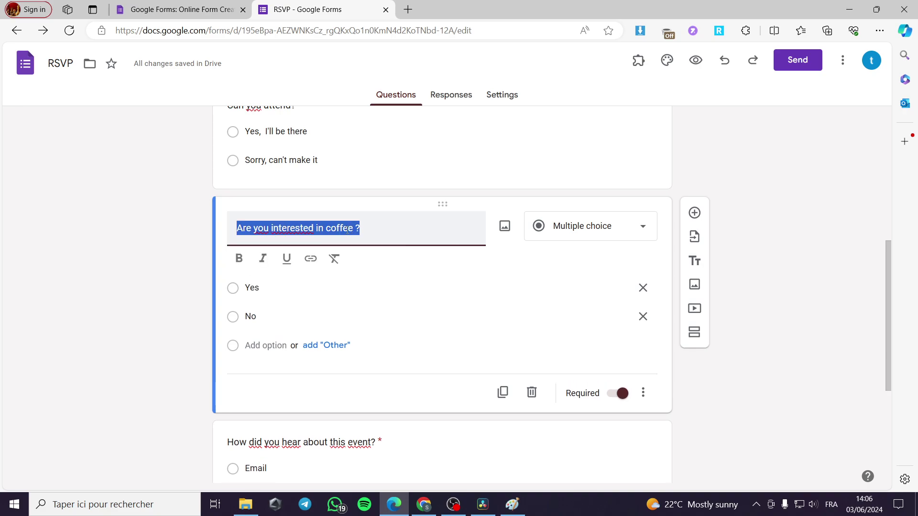
pyautogui.click(356, 228)
pyautogui.moveTo(353, 229); pyautogui.dragTo(242, 232)
pyautogui.write('PAs')
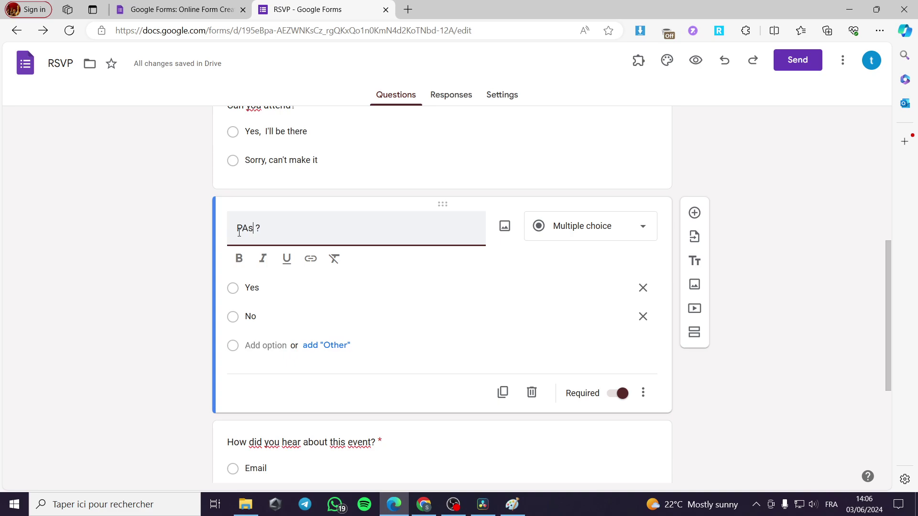
pyautogui.press('BackSpace')
pyautogui.press('BackSpace')
pyautogui.press('BackSpace')
pyautogui.write('stry ')
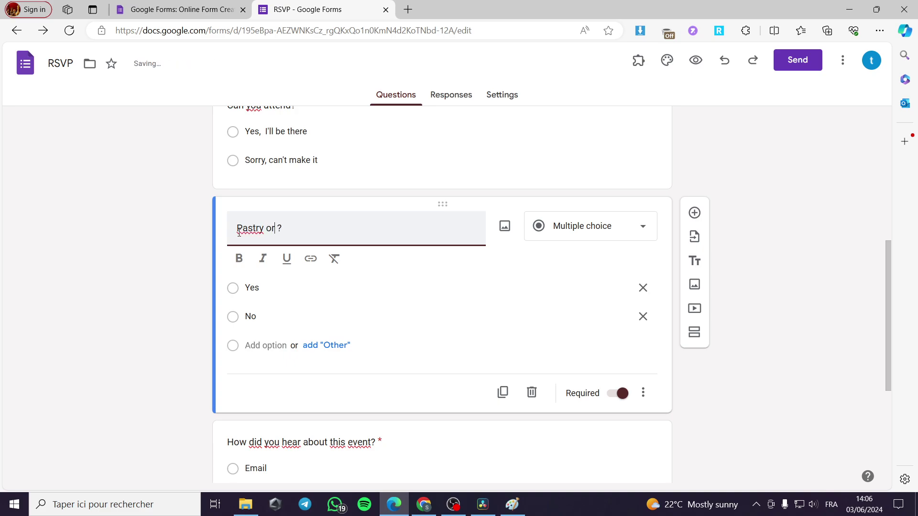
pyautogui.write('or Pie')
# Replace the Yes and No options of the "Pastry or Pie ?" question with Pastry and Pie.
pyautogui.click(271, 287)
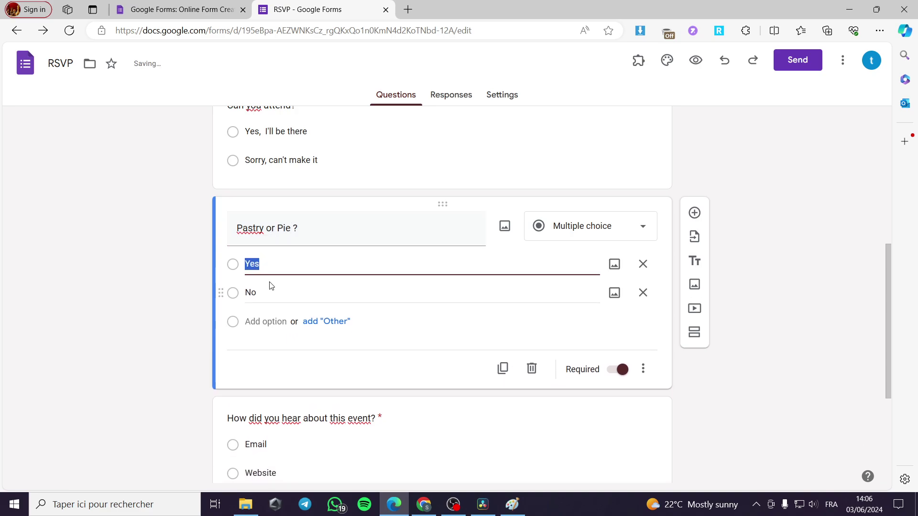
pyautogui.write('Pastry')
pyautogui.click(265, 293)
pyautogui.write('Pie')
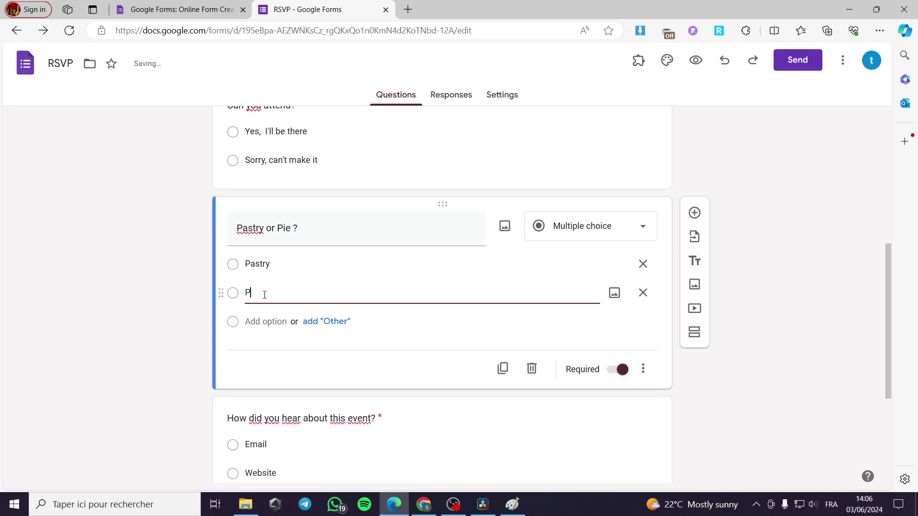
pyautogui.click(170, 292)
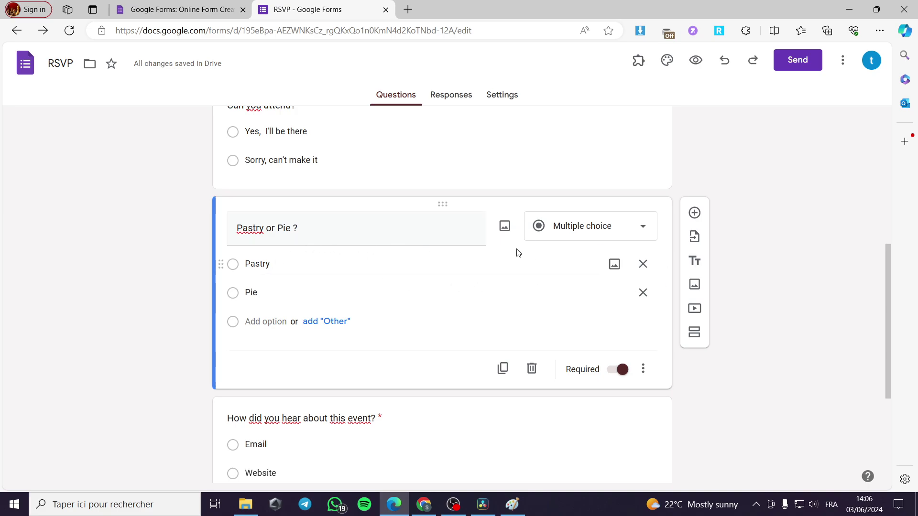
# Set the form theme's header font to Lobster.
pyautogui.scroll(6, 655, 282)
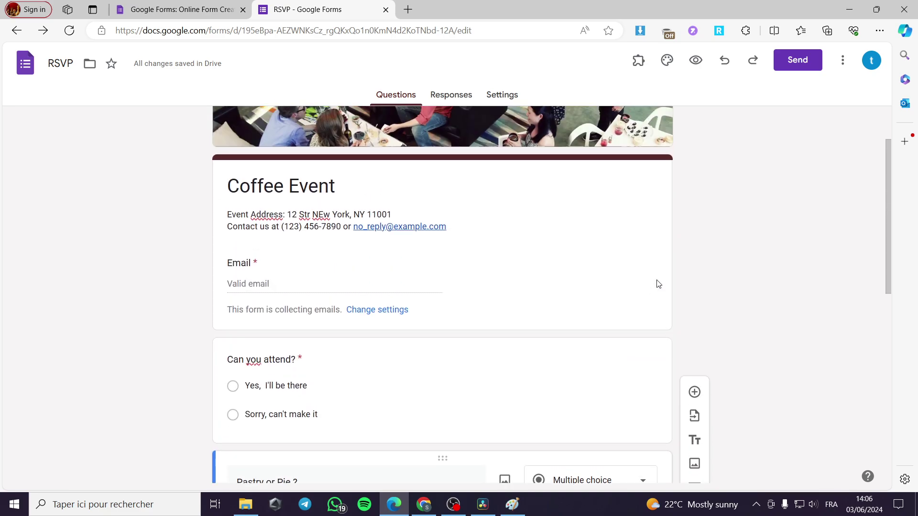
pyautogui.scroll(-6, 610, 266)
pyautogui.scroll(-4, 448, 235)
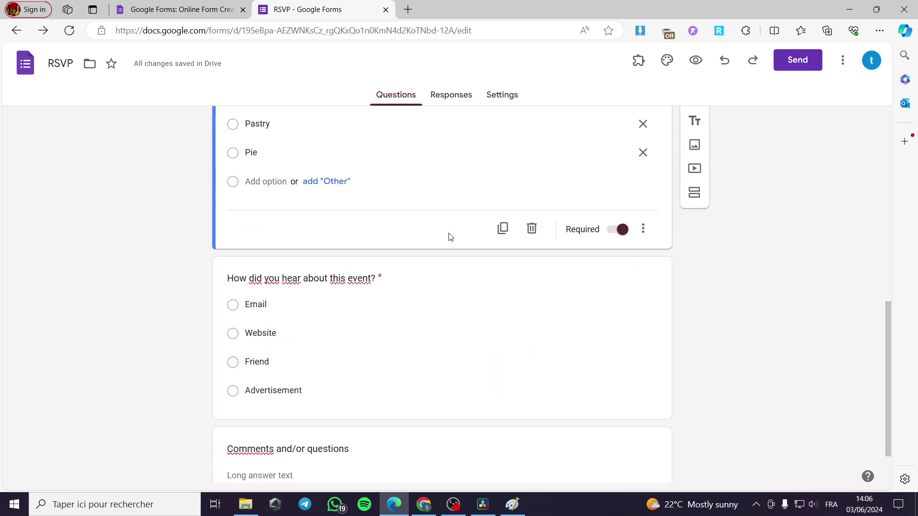
pyautogui.scroll(11, 448, 231)
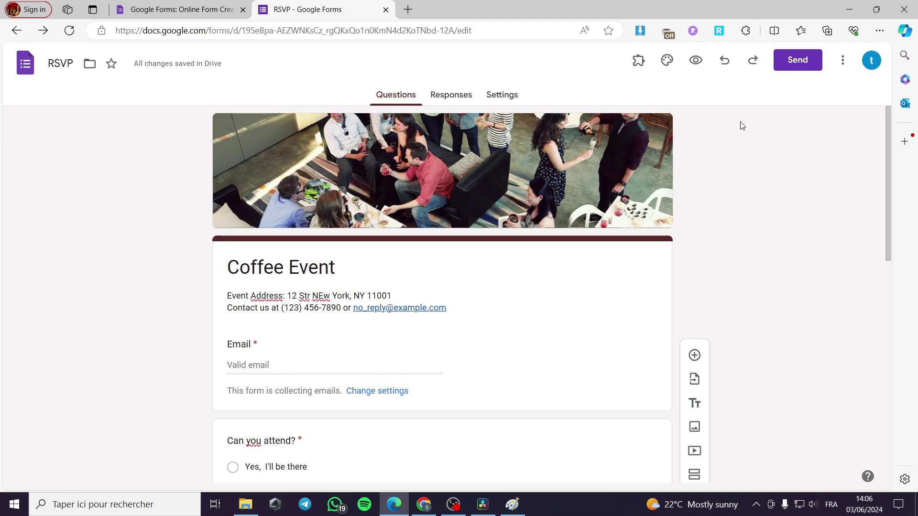
pyautogui.click(666, 60)
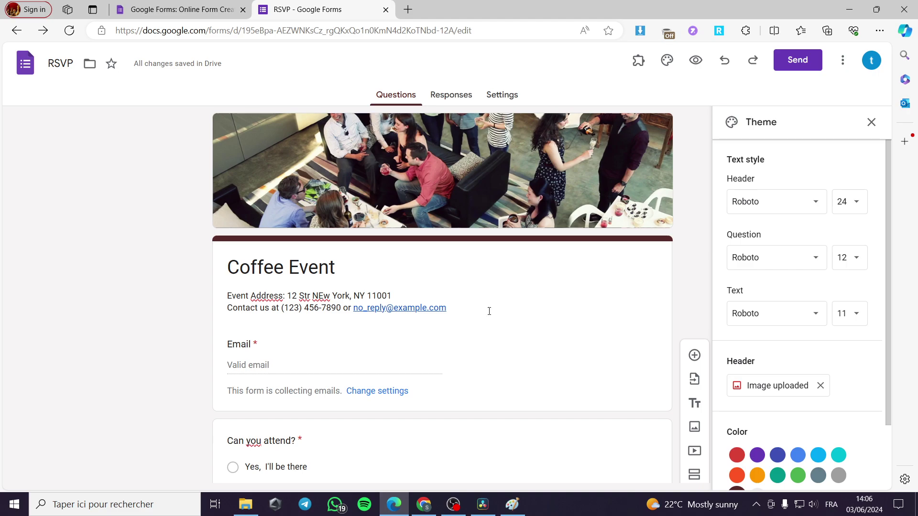
pyautogui.scroll(-3, 459, 311)
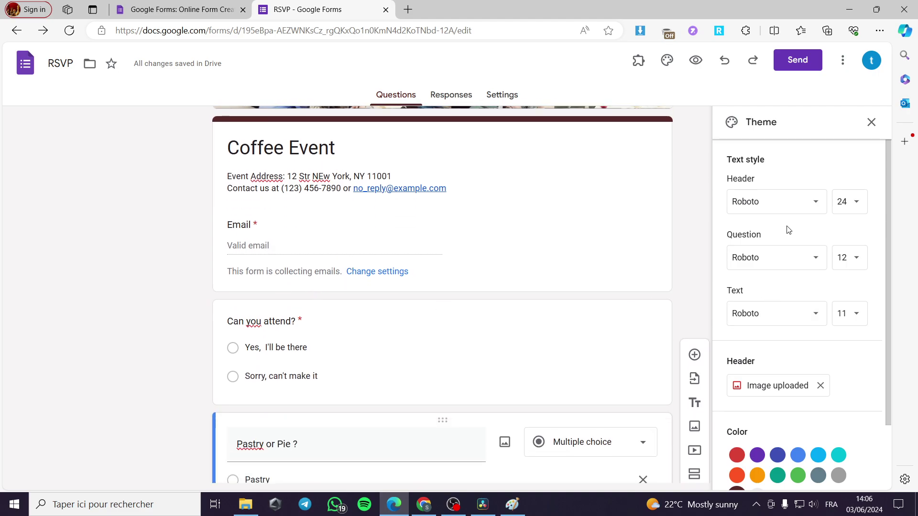
pyautogui.scroll(3, 564, 231)
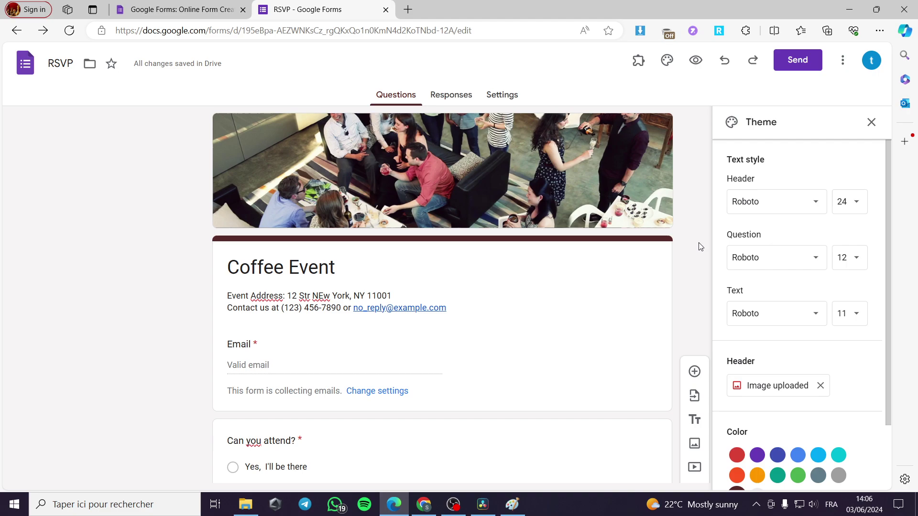
pyautogui.click(785, 203)
pyautogui.scroll(1, 779, 267)
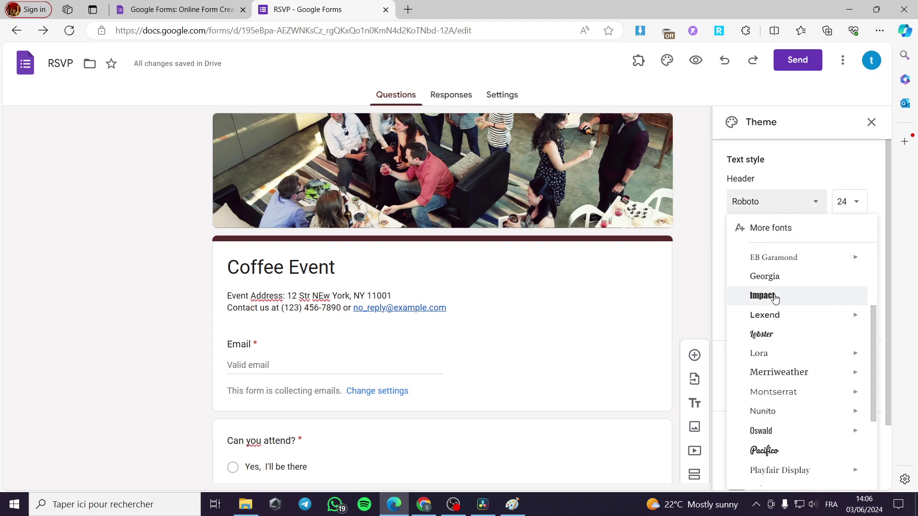
pyautogui.click(767, 335)
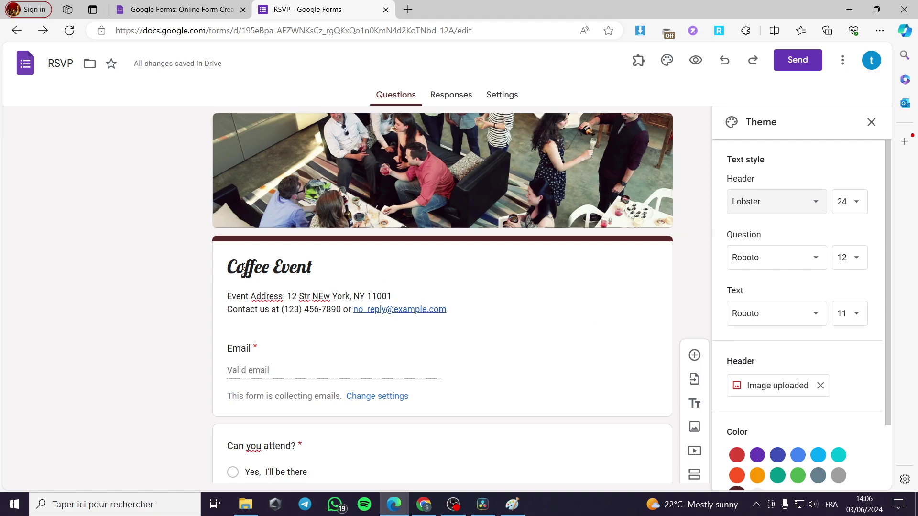
# Set the theme's question font and text font to Lobster.
pyautogui.scroll(-1, 311, 335)
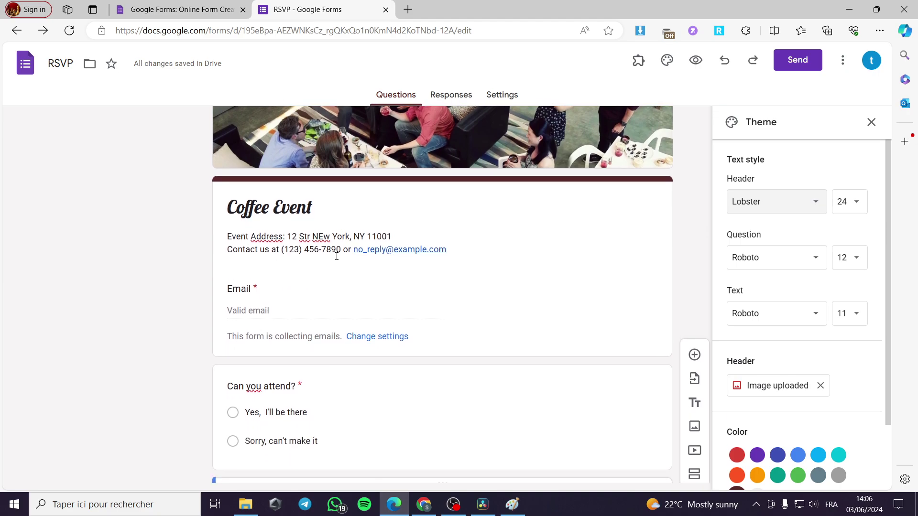
pyautogui.click(743, 253)
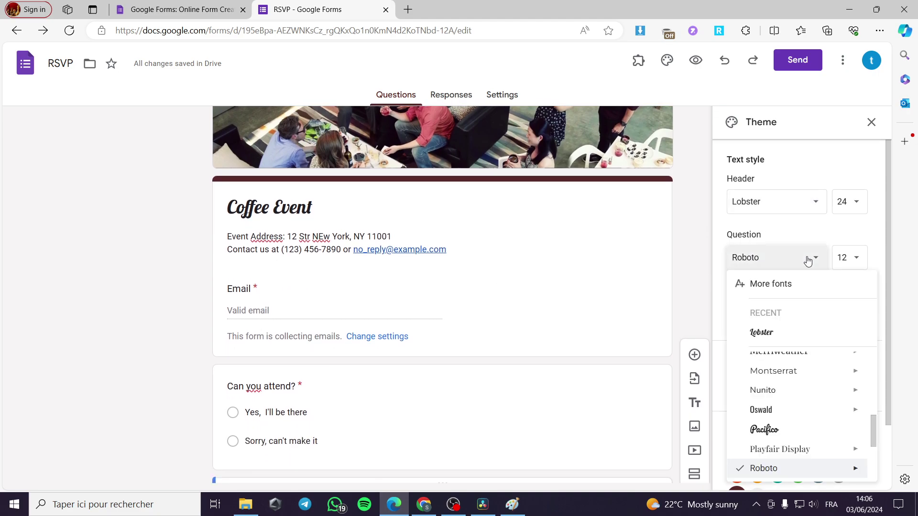
pyautogui.click(798, 333)
pyautogui.scroll(-2, 390, 321)
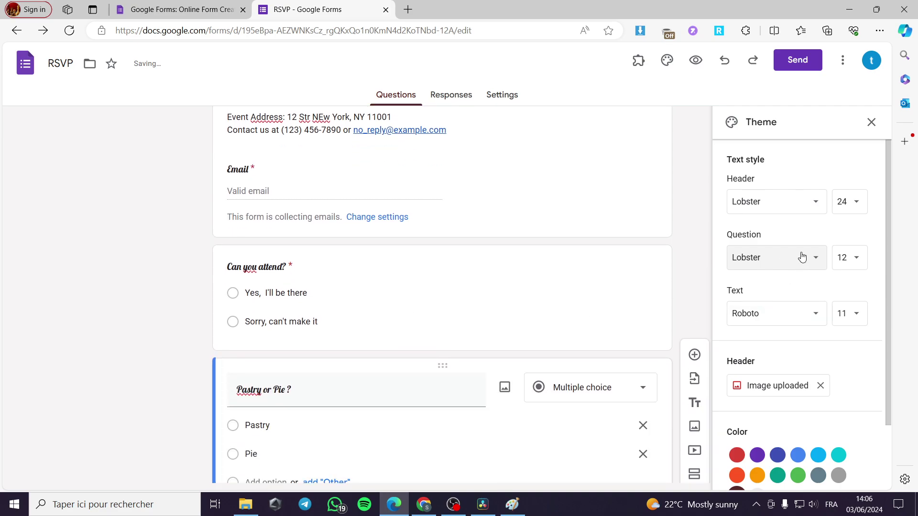
pyautogui.click(814, 320)
pyautogui.moveTo(791, 425)
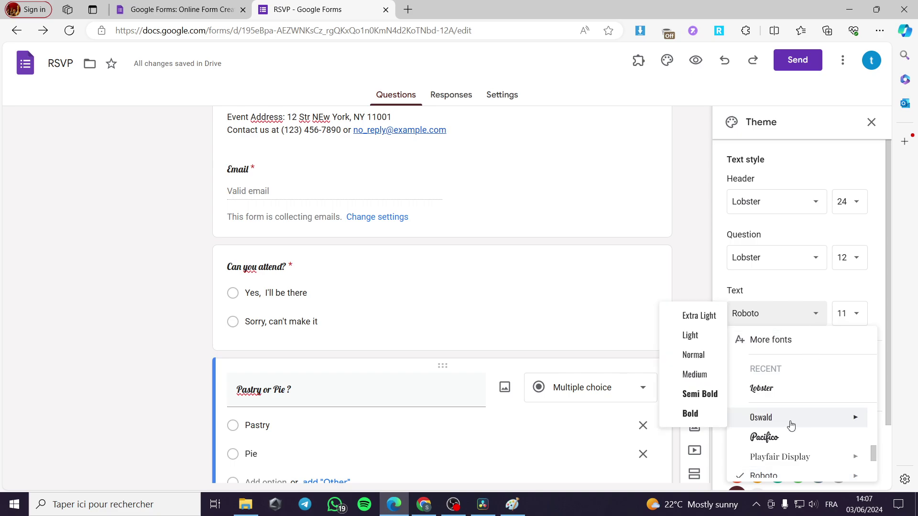
pyautogui.click(790, 389)
pyautogui.scroll(-1, 739, 333)
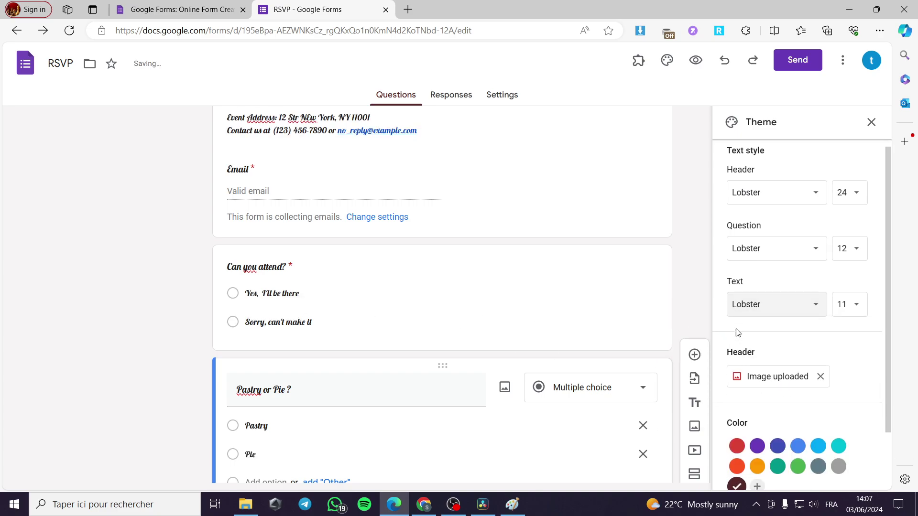
pyautogui.scroll(1, 769, 335)
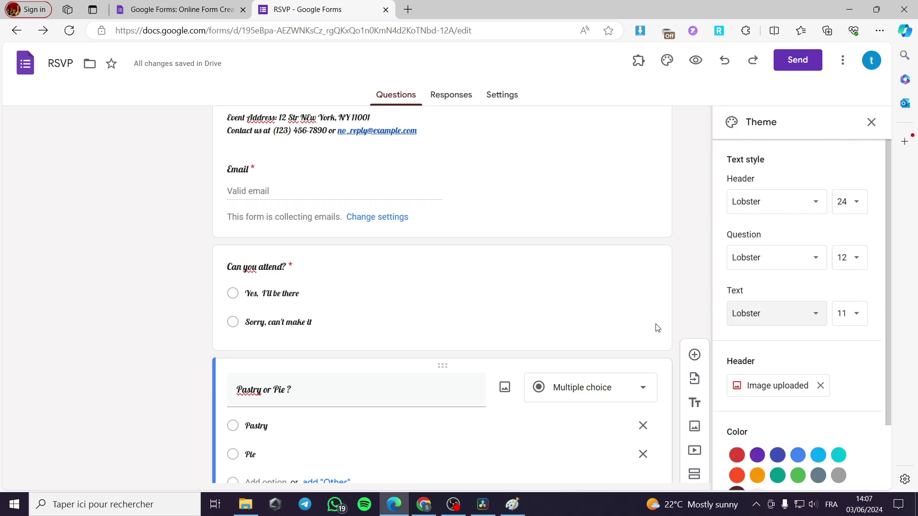
# Open the header image selection and look through its upload, theme and photo sources.
pyautogui.scroll(4, 430, 191)
pyautogui.click(770, 385)
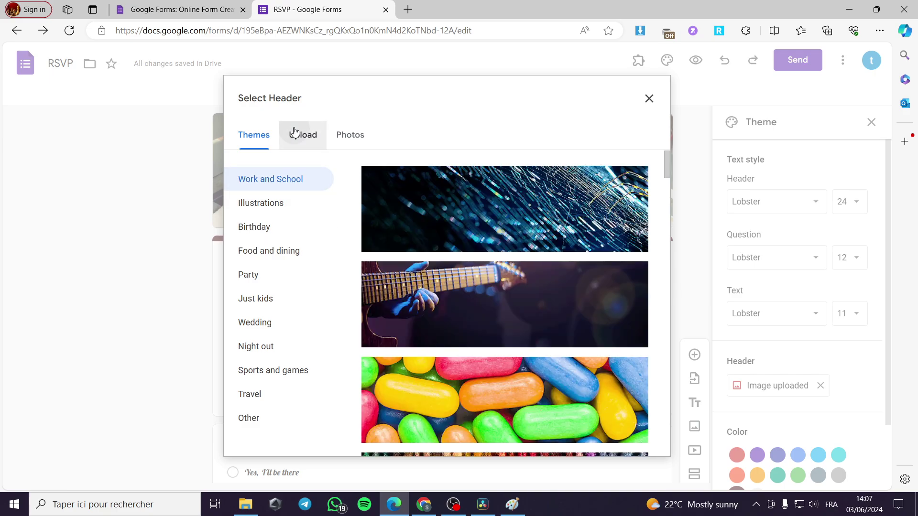
pyautogui.click(295, 134)
pyautogui.click(443, 345)
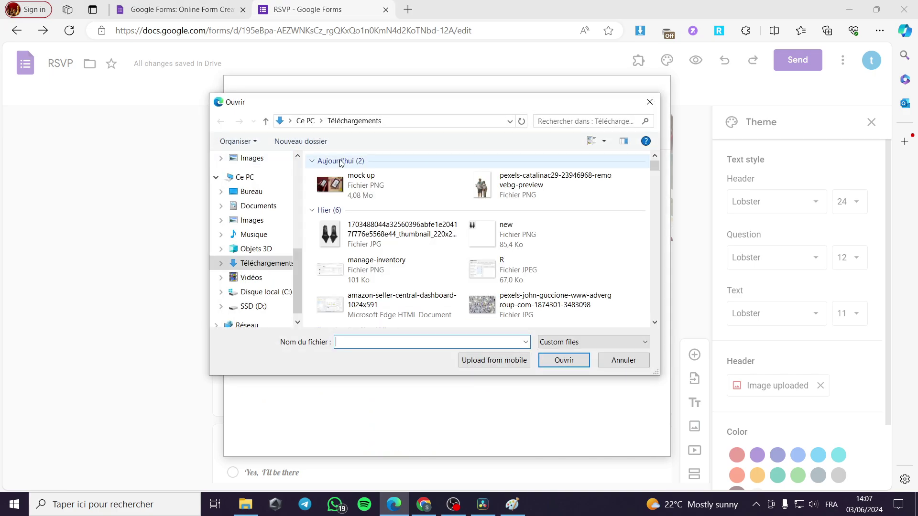
pyautogui.click(645, 96)
pyautogui.click(284, 127)
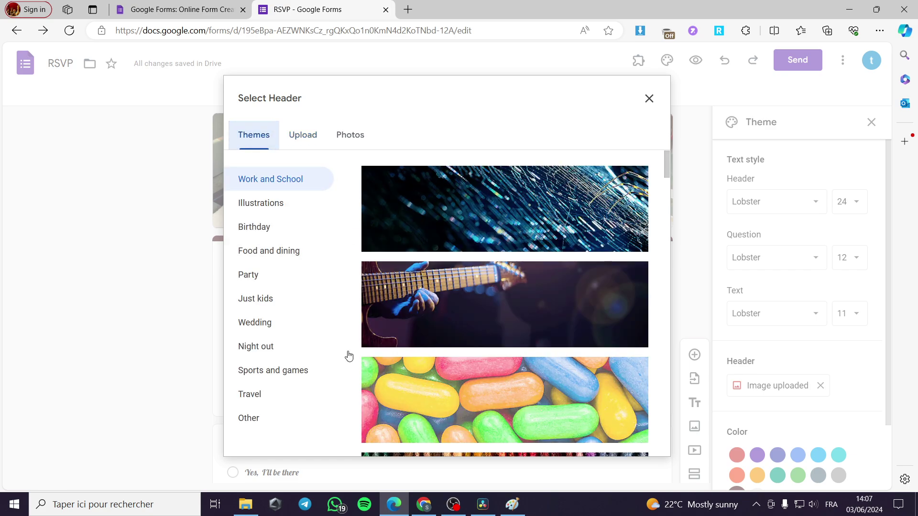
pyautogui.click(349, 139)
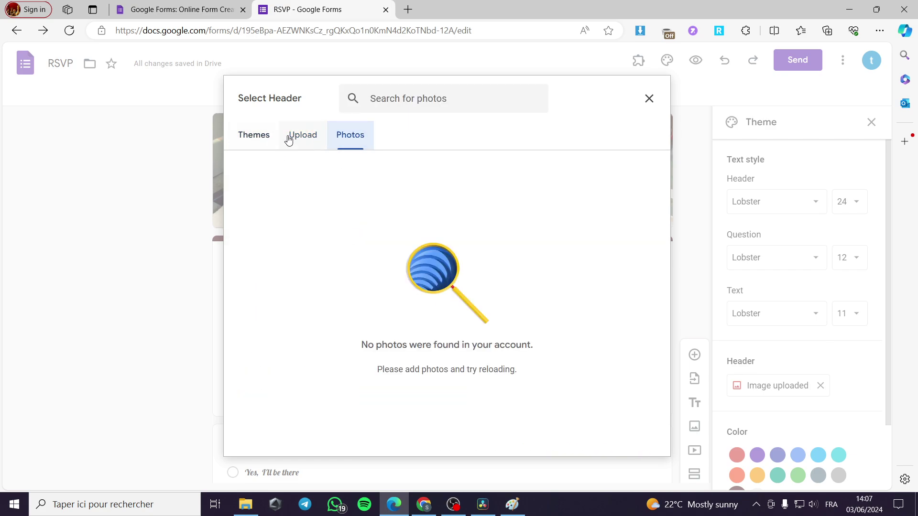
# Upload the Pexels JPG photo of a coffee bar from the Téléchargements folder as the header image.
pyautogui.click(296, 135)
pyautogui.click(440, 345)
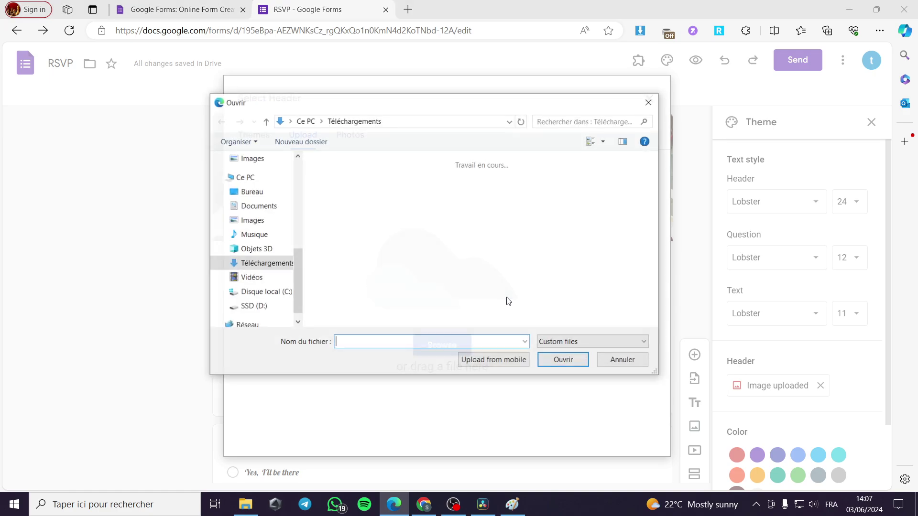
pyautogui.scroll(-15, 482, 276)
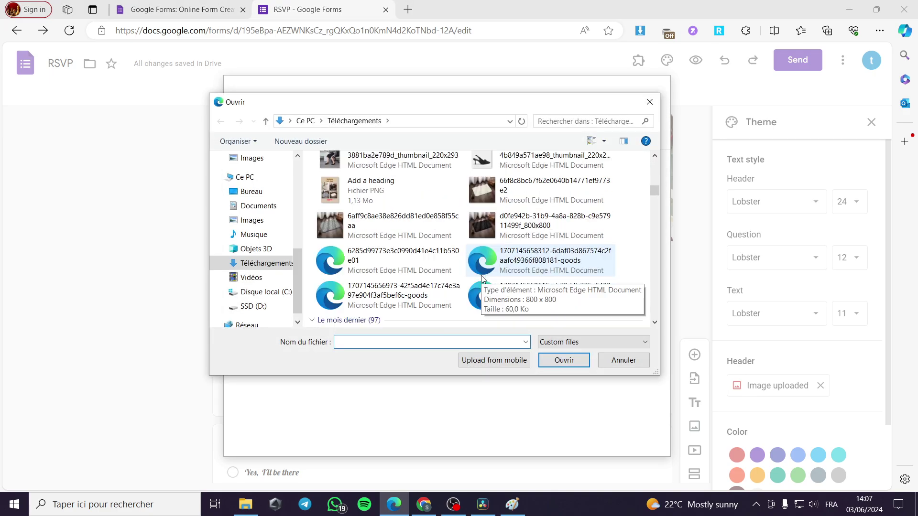
pyautogui.scroll(-5, 545, 268)
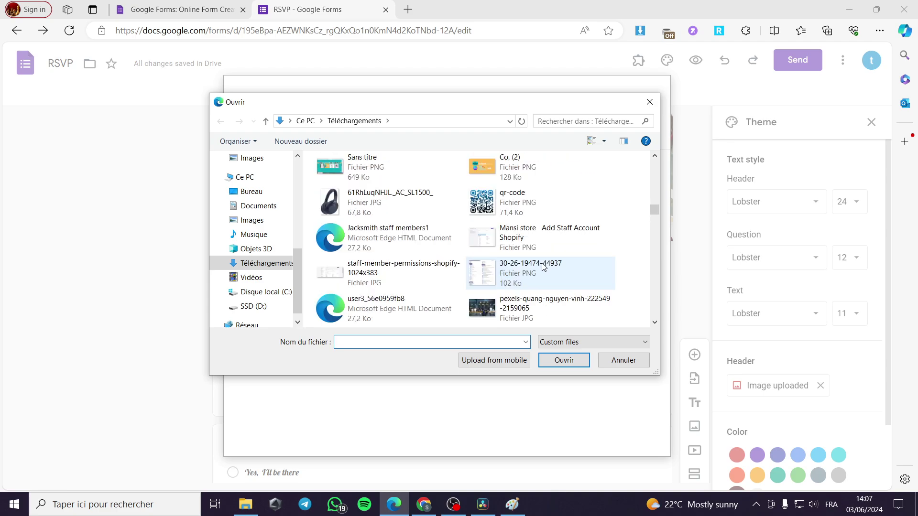
pyautogui.click(554, 203)
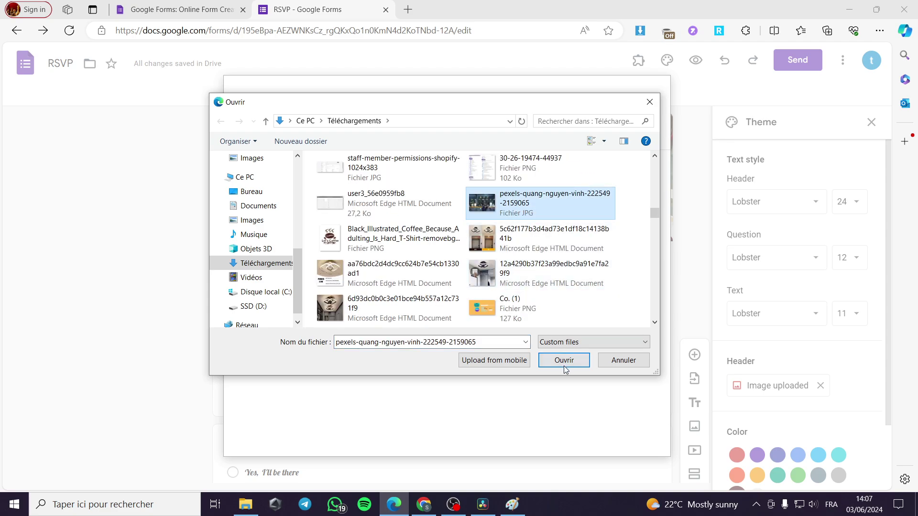
pyautogui.click(564, 360)
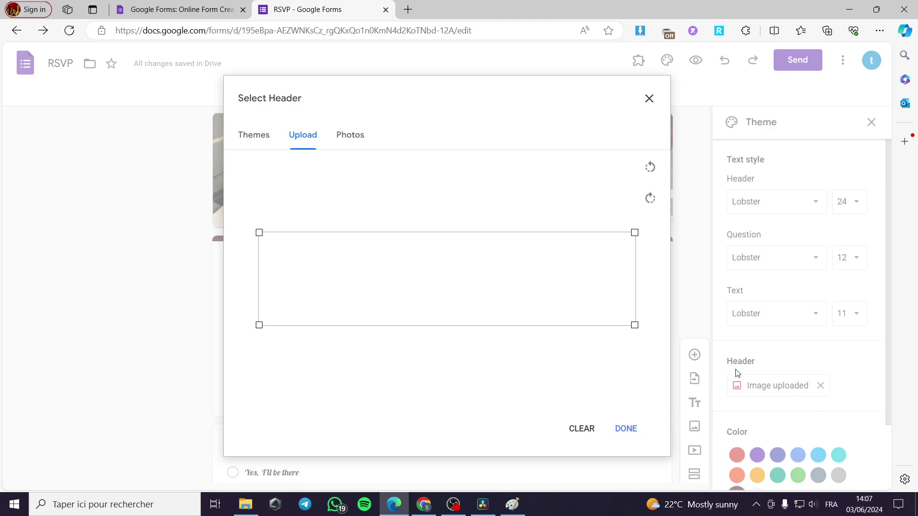
# Position the header crop over the barista and counter area of the photo and apply it.
pyautogui.moveTo(548, 311); pyautogui.dragTo(547, 334)
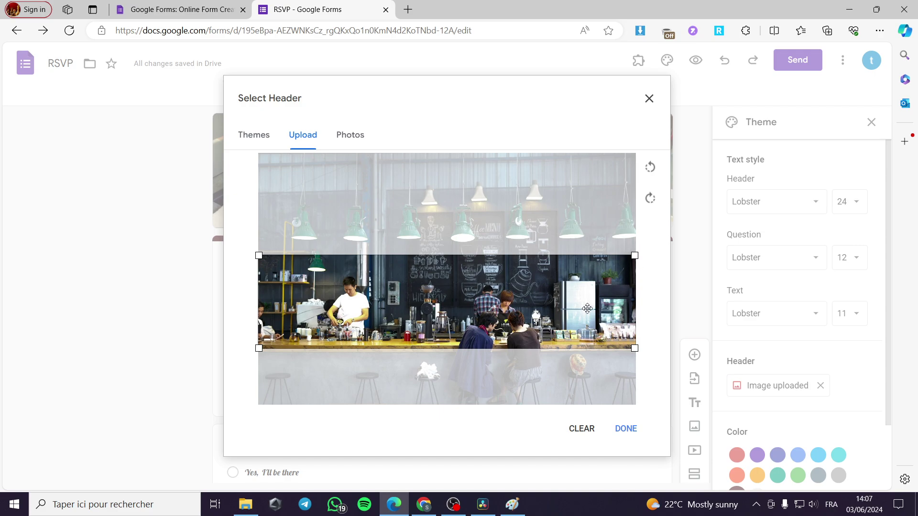
pyautogui.moveTo(586, 308); pyautogui.dragTo(587, 311)
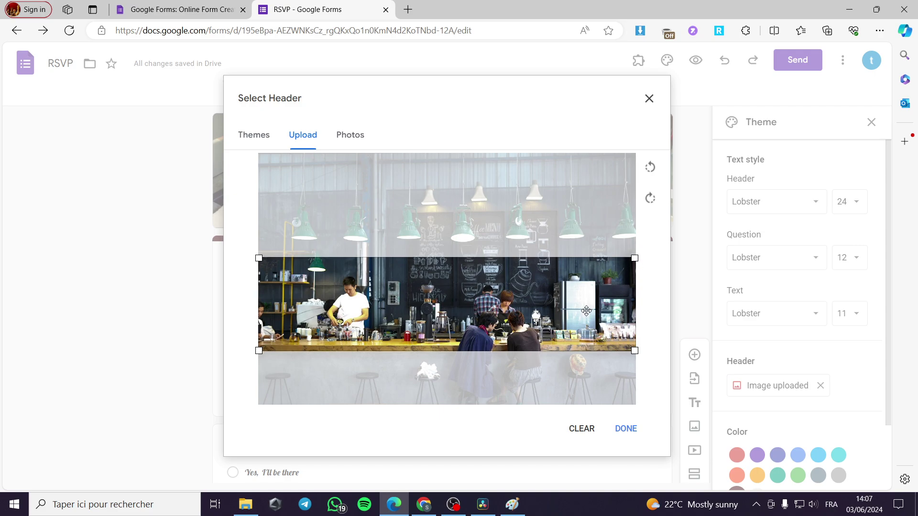
pyautogui.click(628, 429)
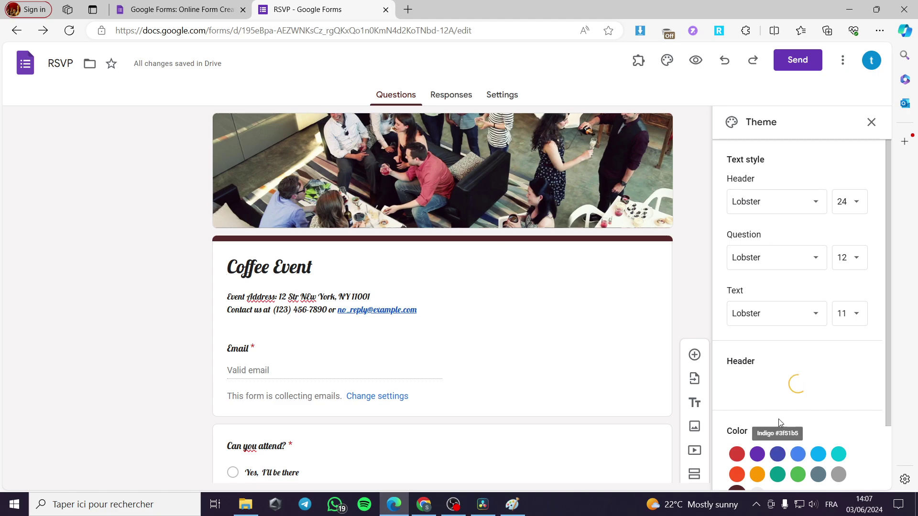
# Try the dark maroon theme color against the tan #aa904c, then return to the tan.
pyautogui.scroll(-2, 779, 421)
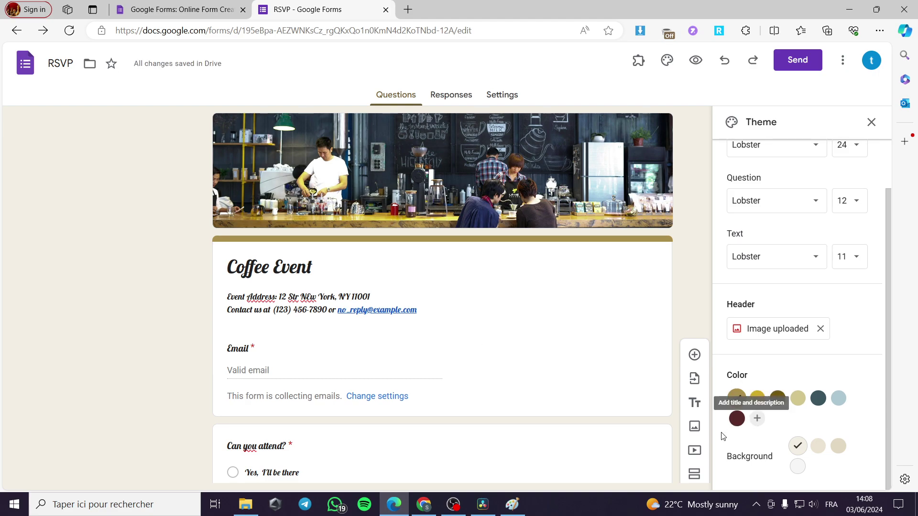
pyautogui.click(736, 418)
pyautogui.click(736, 398)
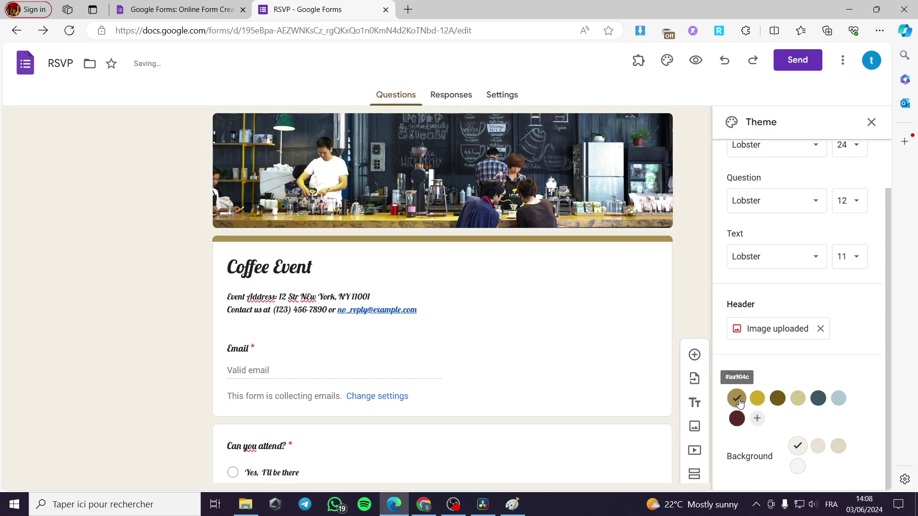
pyautogui.click(732, 421)
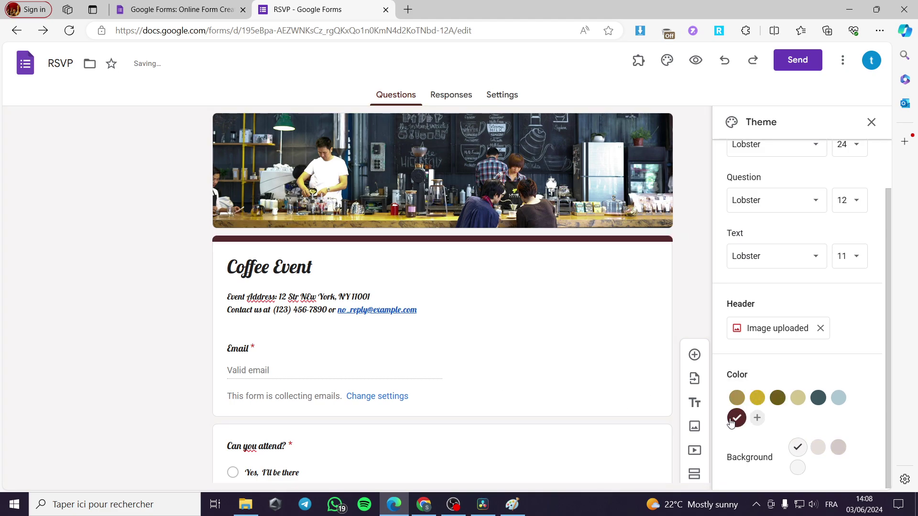
pyautogui.click(736, 398)
# Set the form's background to the darkest beige shade and close the theme settings.
pyautogui.scroll(-3, 551, 403)
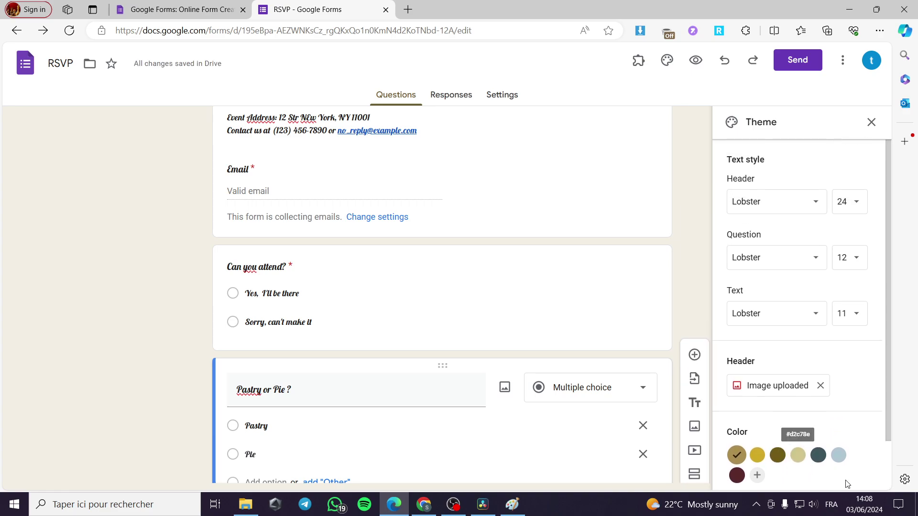
pyautogui.click(837, 446)
pyautogui.scroll(3, 568, 390)
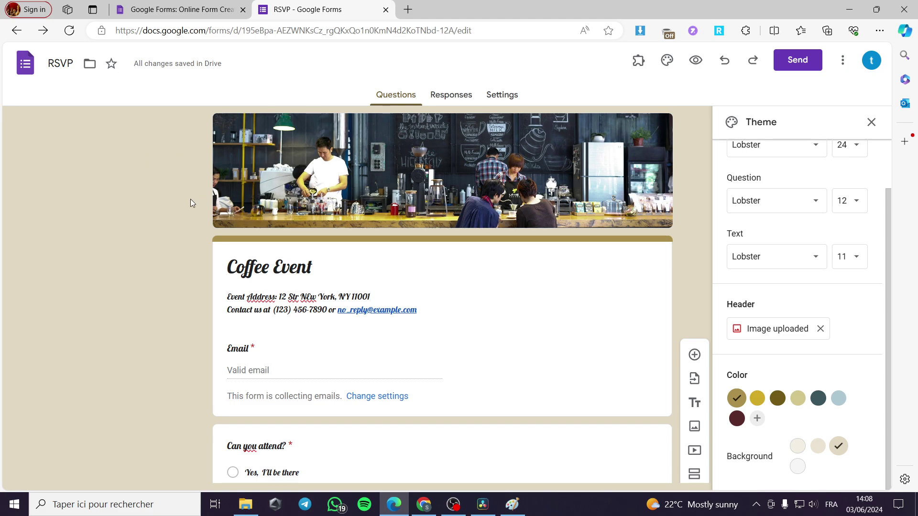
pyautogui.click(872, 123)
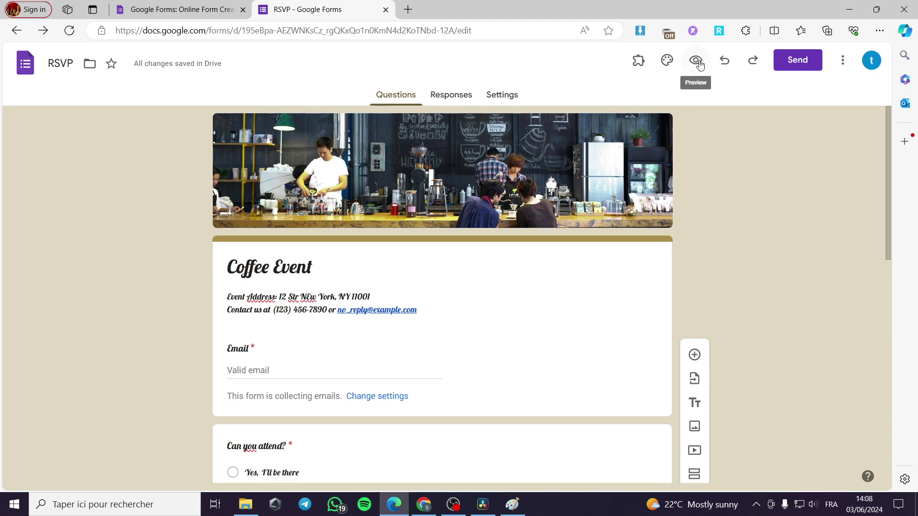
# Preview the form and look through its header, questions and submit area as a respondent sees them.
pyautogui.click(696, 61)
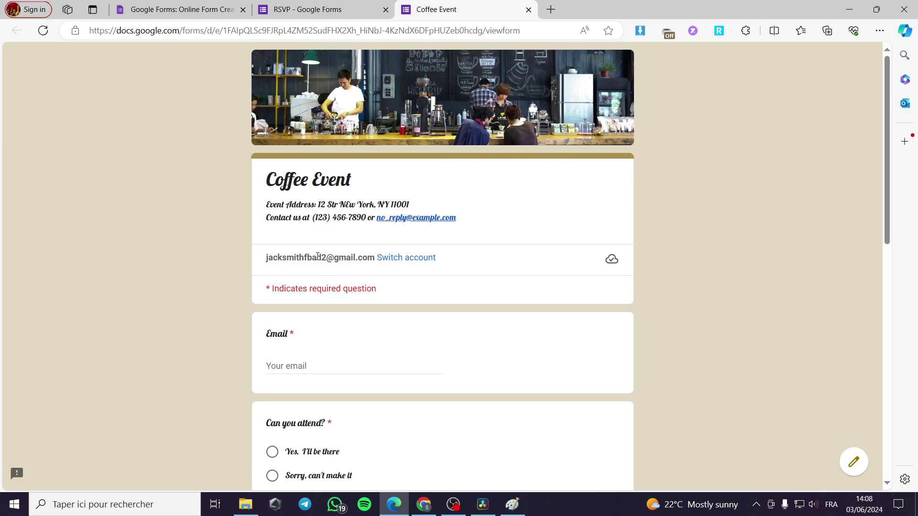
pyautogui.scroll(-10, 420, 260)
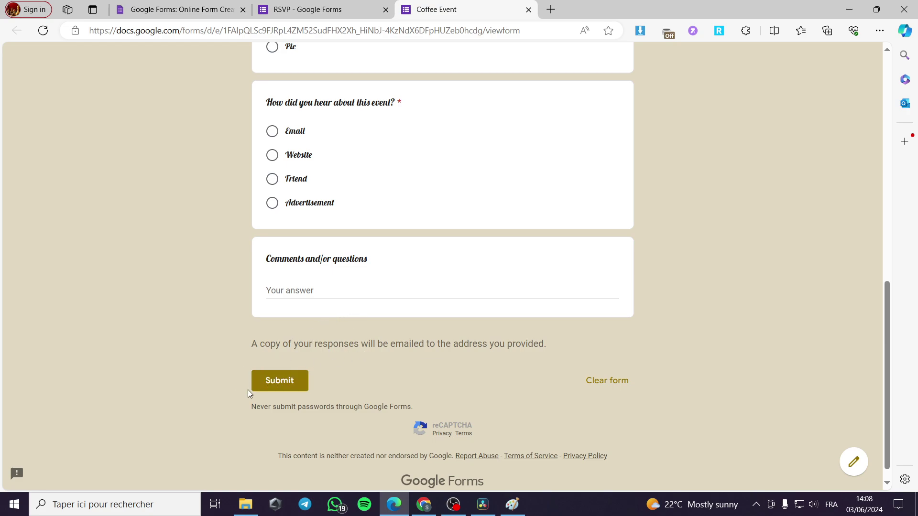
pyautogui.scroll(5, 342, 374)
pyautogui.scroll(-4, 348, 371)
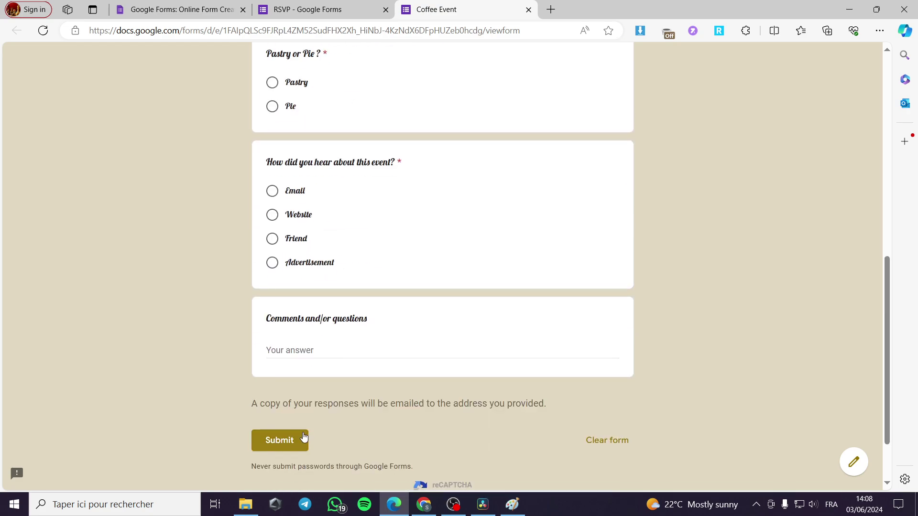
# Try answering the previewed form with Email as the event source, Pie, and "Yes, I'll be there", and close the preview without submitting.
pyautogui.click(272, 191)
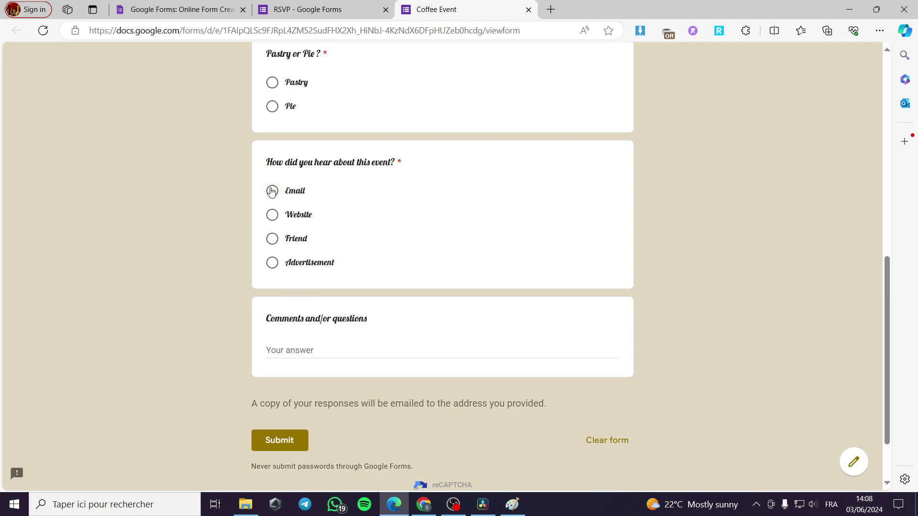
pyautogui.click(272, 106)
pyautogui.scroll(4, 307, 215)
pyautogui.click(272, 153)
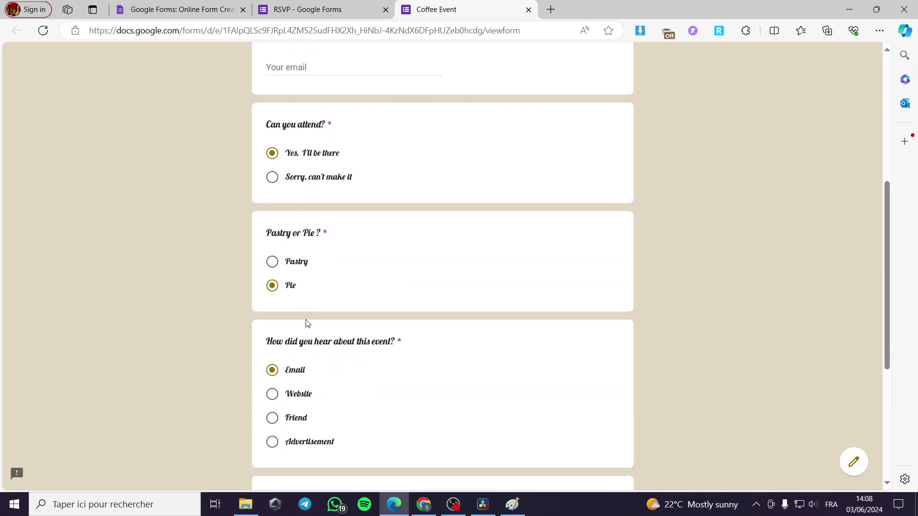
pyautogui.scroll(-5, 307, 324)
pyautogui.scroll(7, 638, 388)
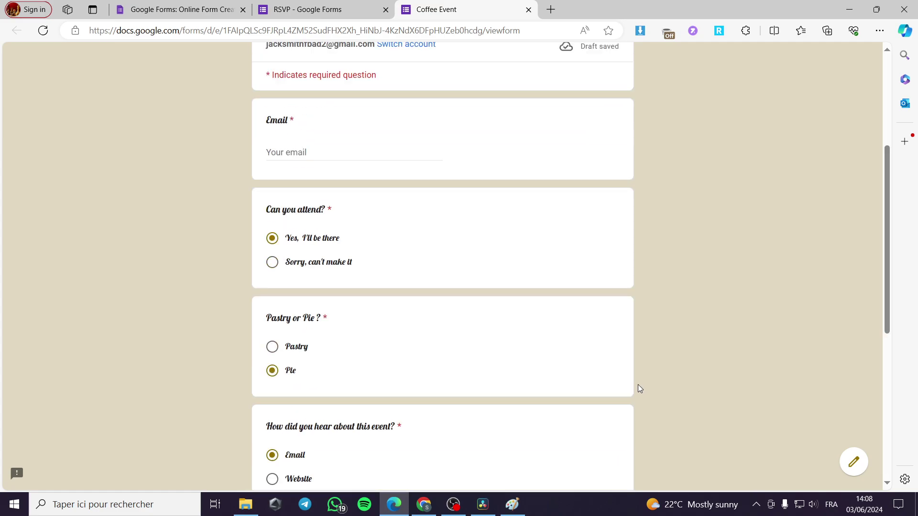
pyautogui.scroll(4, 639, 385)
pyautogui.click(528, 9)
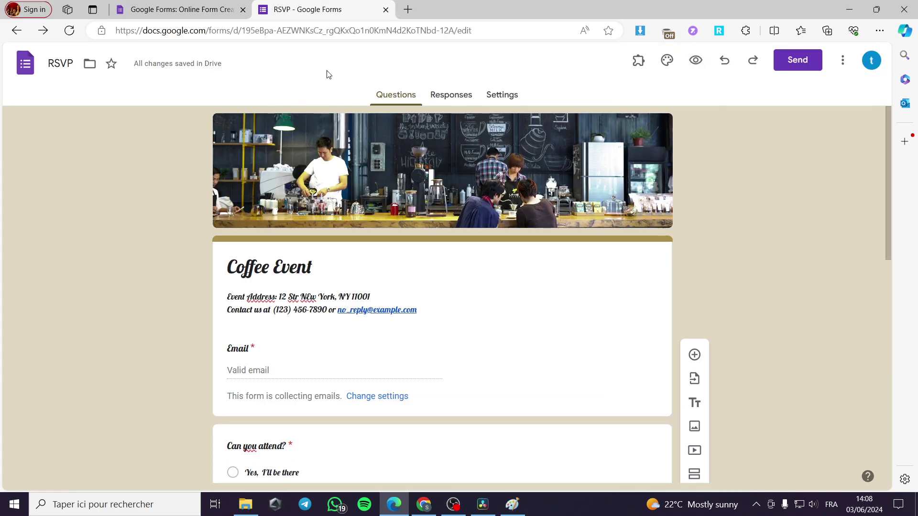
# Examine the form's email sending options, including embedding the form in the email and the address collection choices, and close them without sending.
pyautogui.click(797, 61)
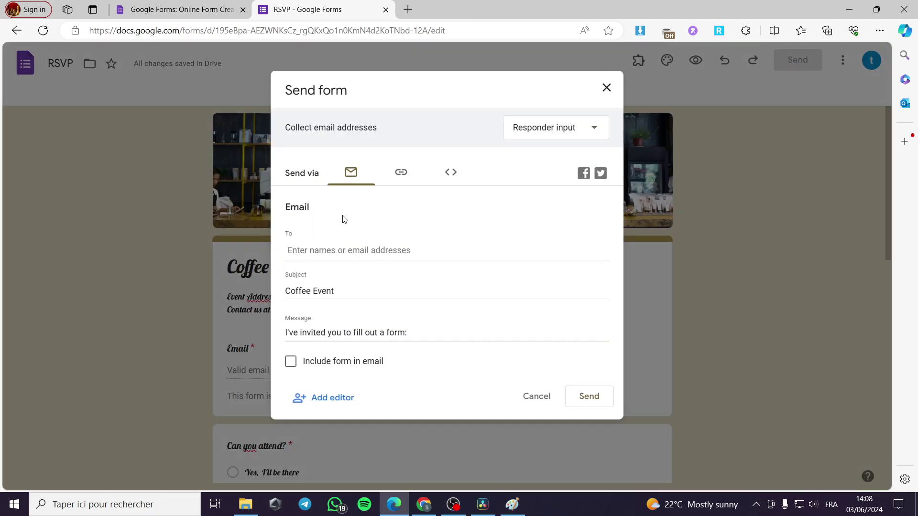
pyautogui.click(373, 250)
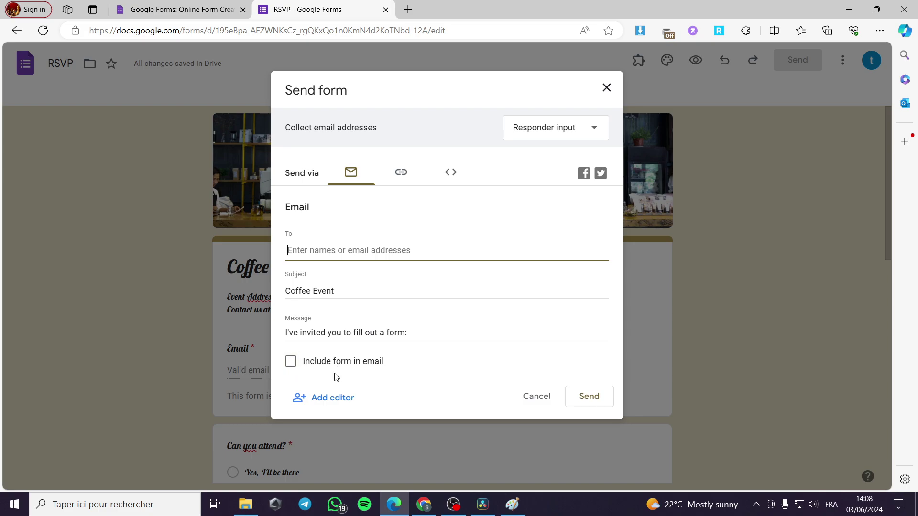
pyautogui.click(292, 363)
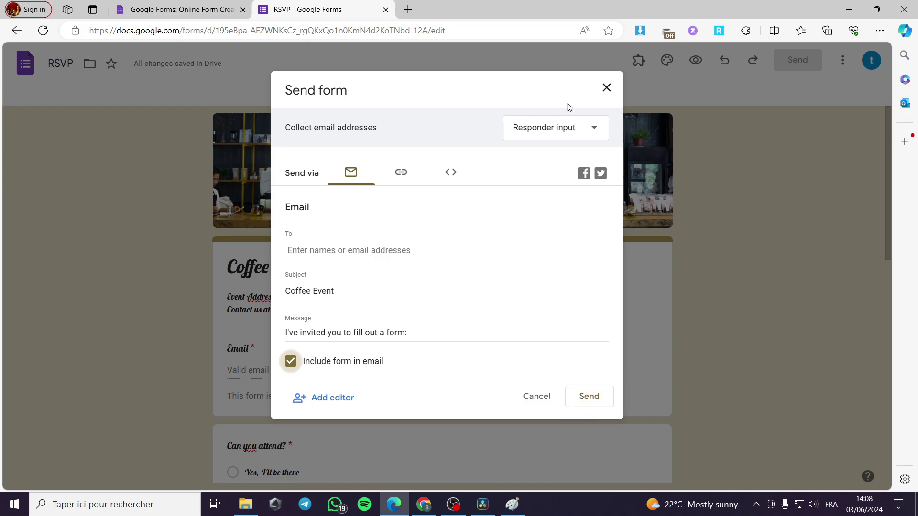
pyautogui.click(531, 129)
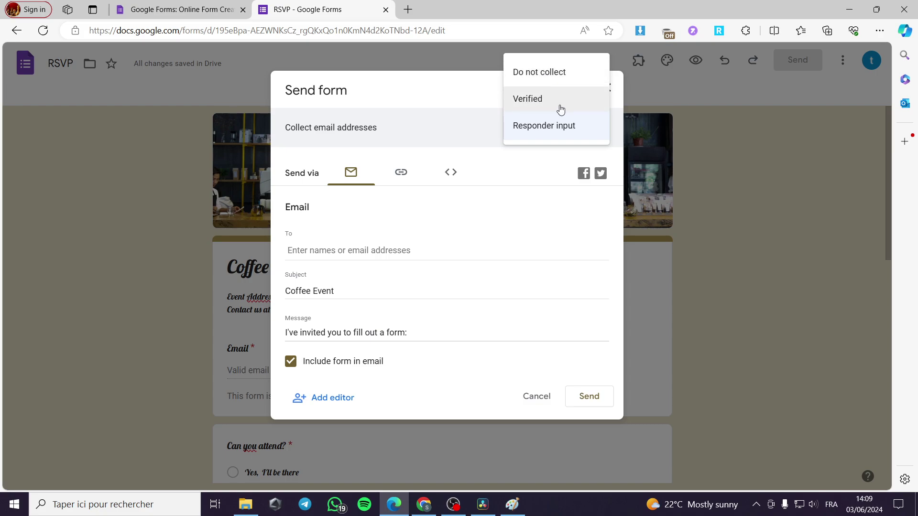
pyautogui.click(462, 106)
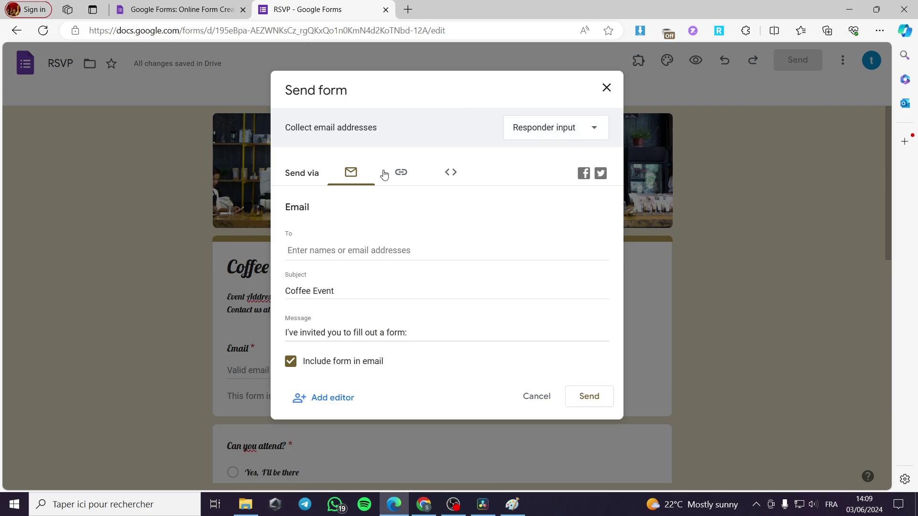
pyautogui.click(606, 87)
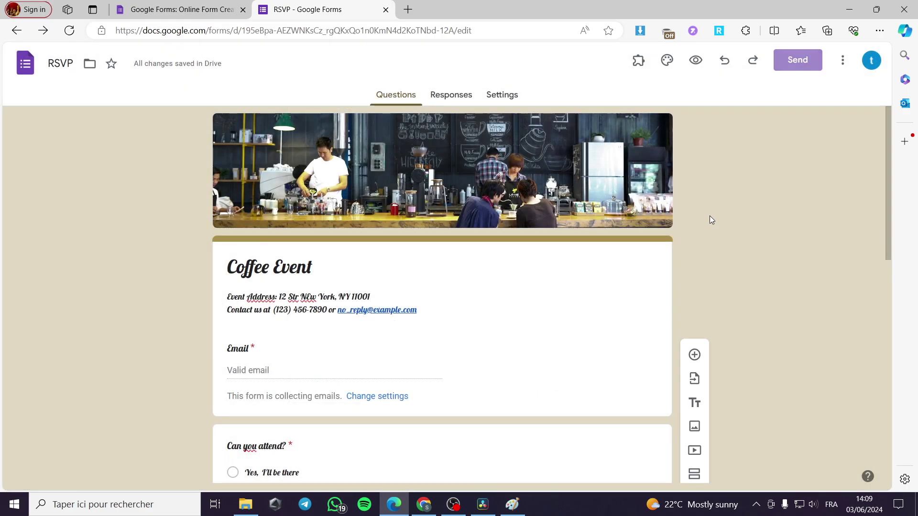